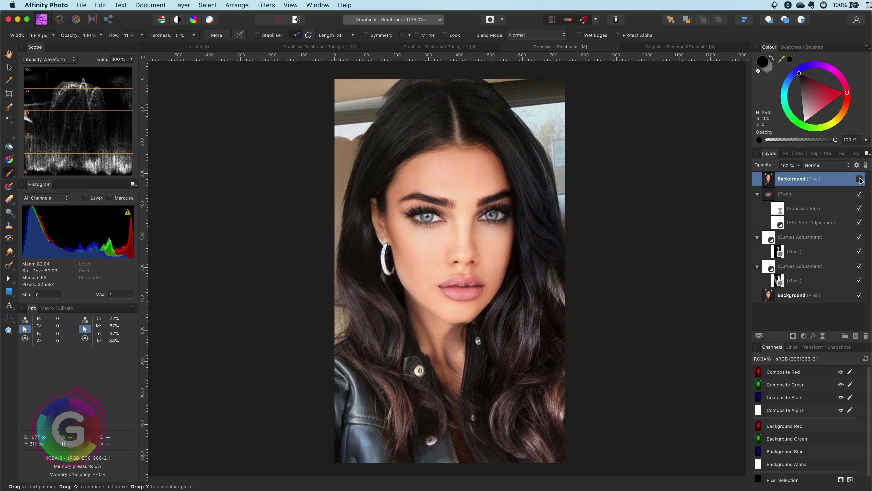
Step: Untick the top Background copy, toggling it once to compare before and after, so the finished edit shows
click(860, 179)
click(860, 179)
click(859, 179)
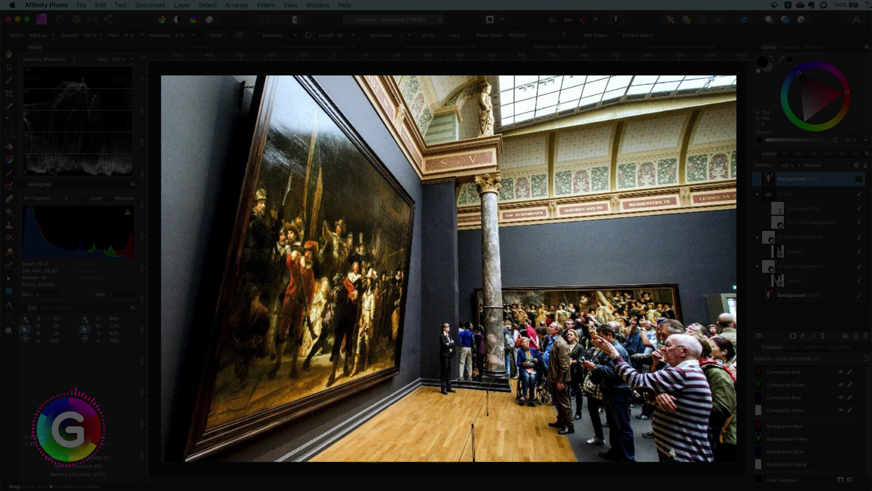
drag(498, 206, 667, 213)
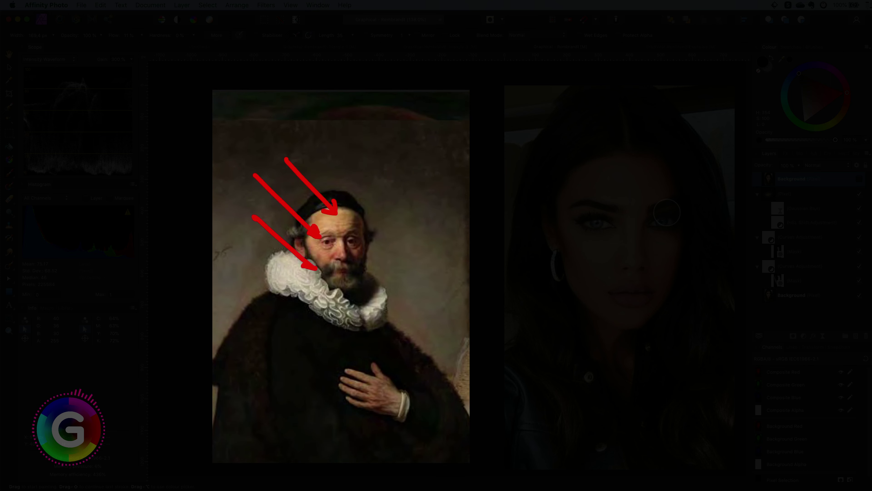
key(super+z)
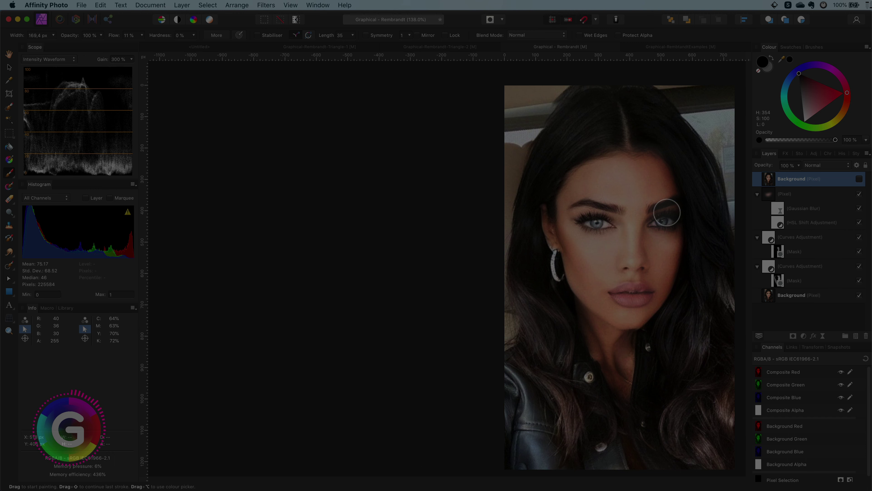
Step: Duplicate the Background layer, hide the top copy, and select the lower Background
scroll(668, 212, right, 5)
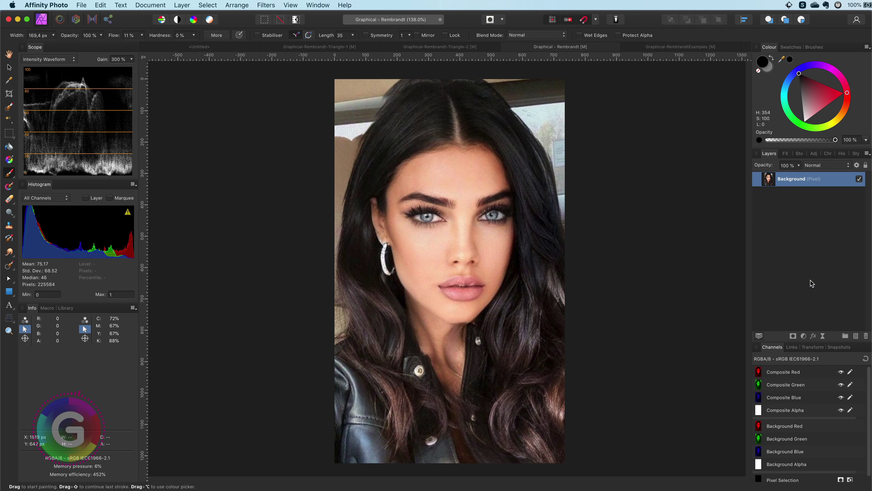
right_click(772, 182)
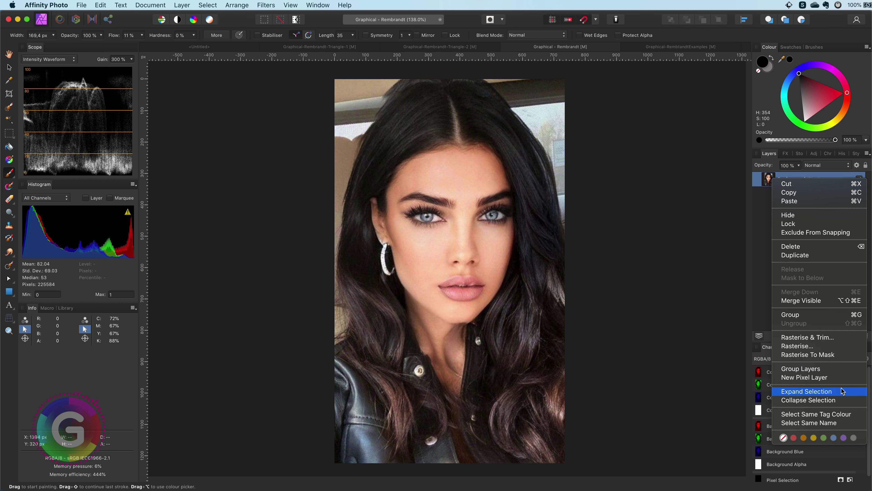
key(Escape)
right_click(800, 179)
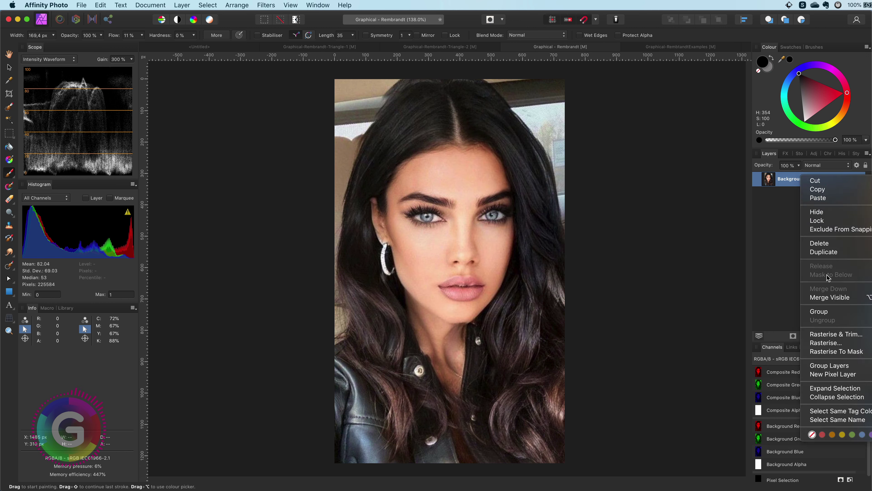
click(830, 251)
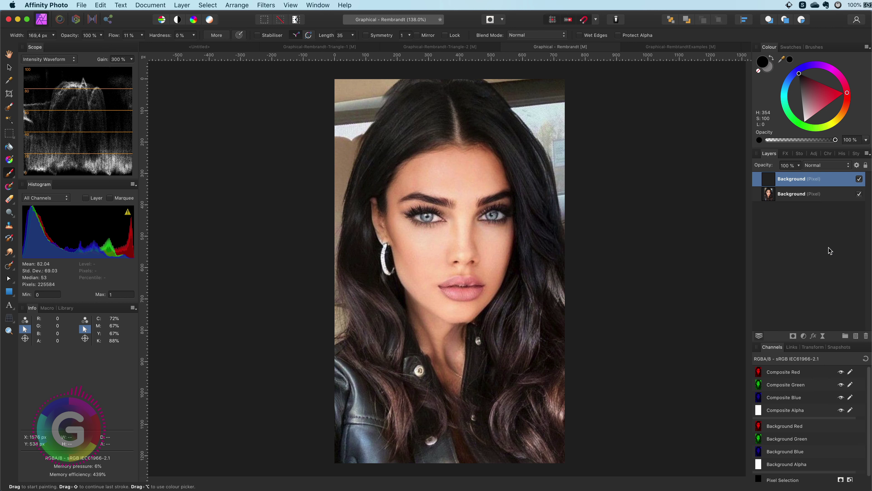
click(859, 179)
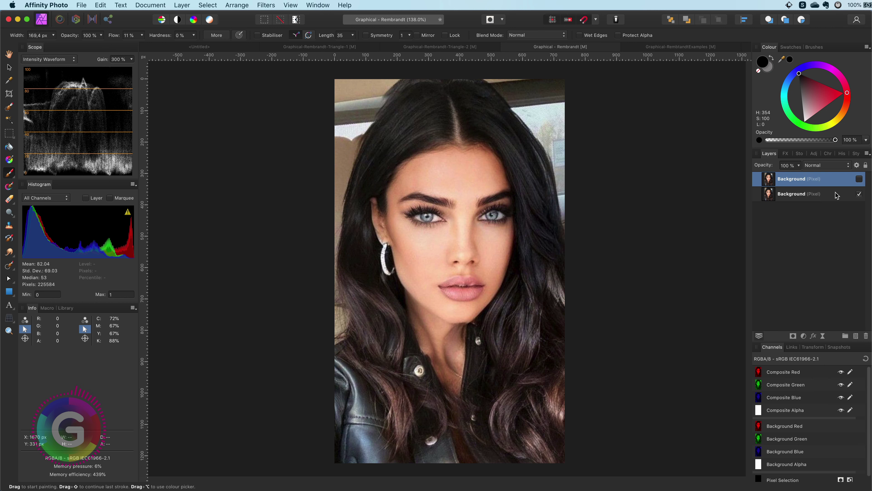
click(801, 200)
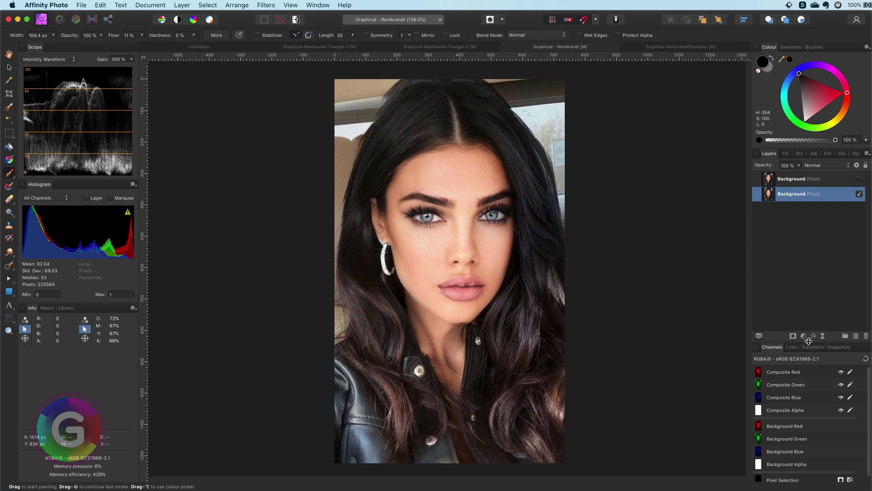
Step: Add a Curves adjustment pulled down to darken the image, and attach a mask to it
click(804, 336)
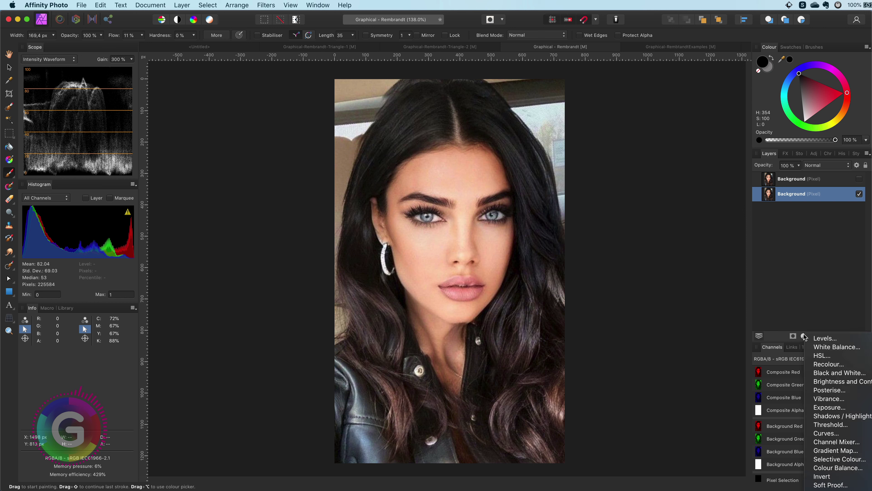
click(826, 433)
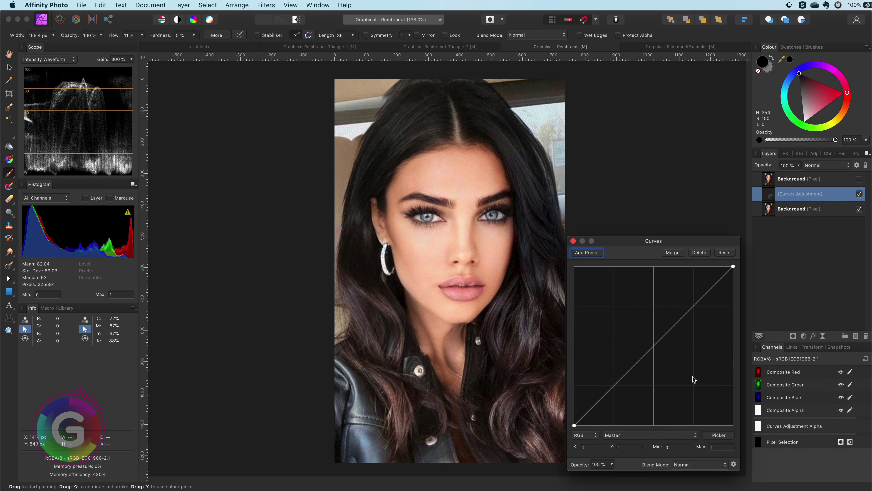
drag(653, 351, 655, 375)
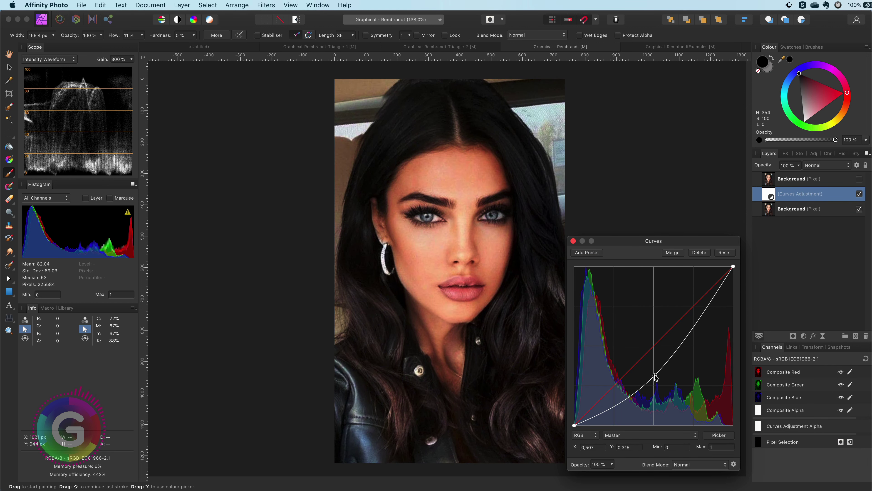
click(573, 241)
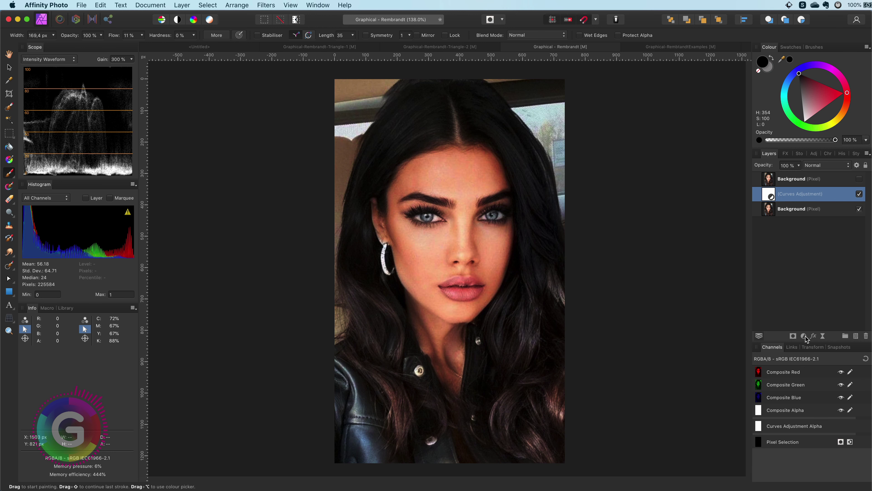
click(794, 336)
click(787, 211)
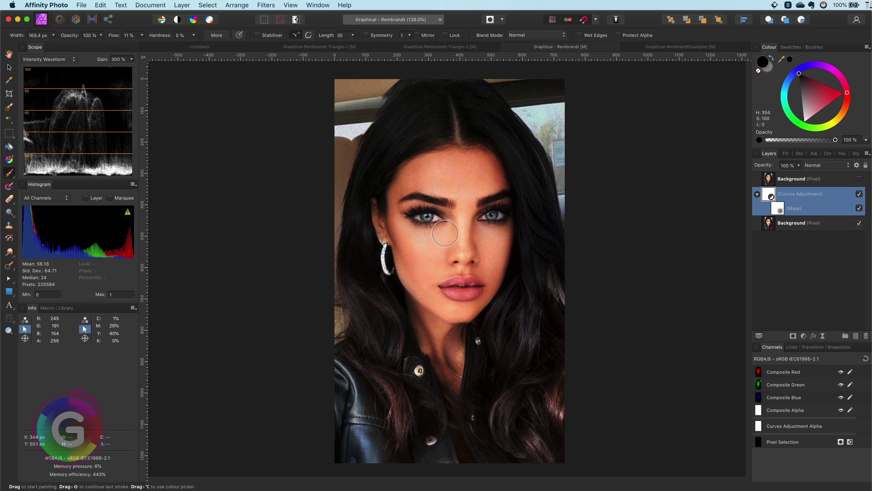
Step: Invert the Curves mask with Layer > Invert and set white as the painting colour
click(443, 142)
click(779, 211)
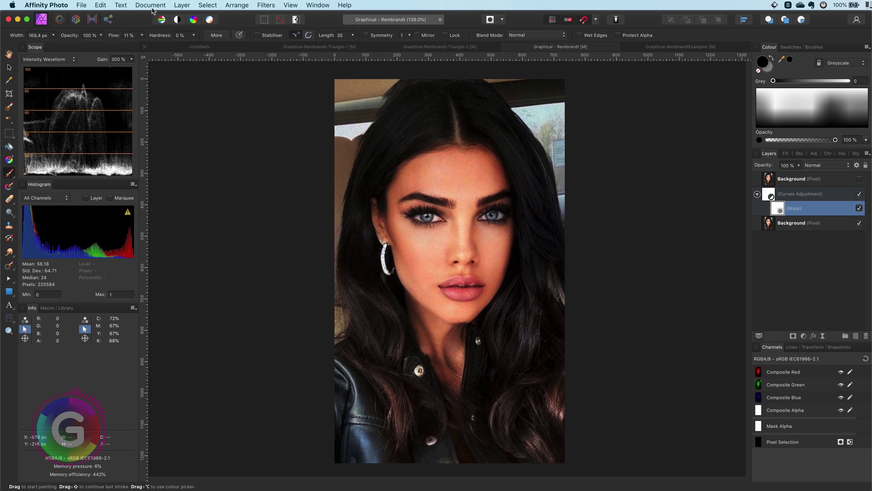
click(175, 6)
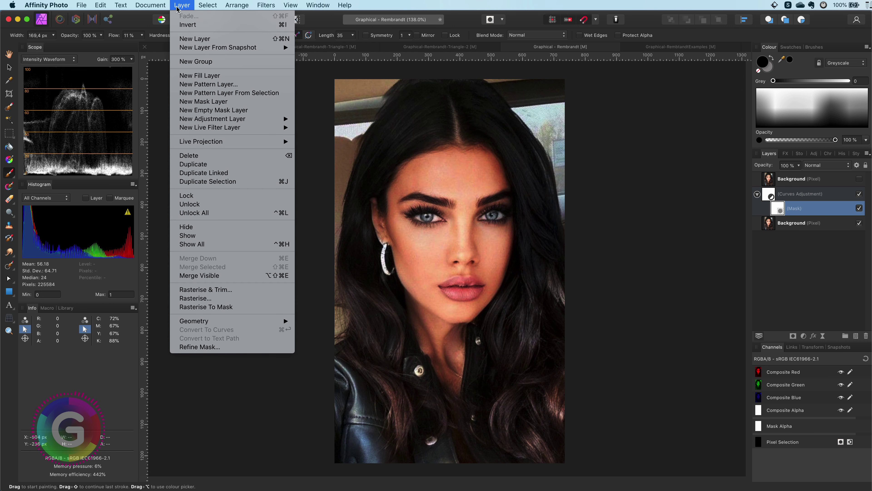
click(184, 23)
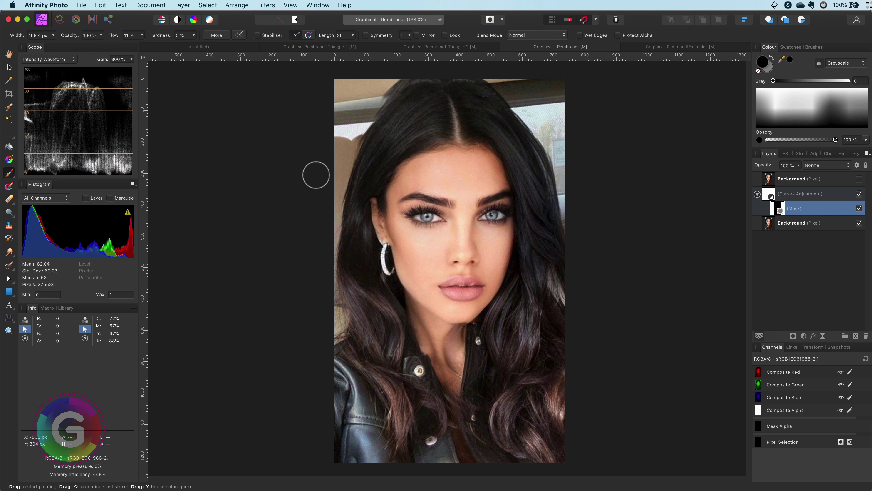
drag(807, 105, 787, 57)
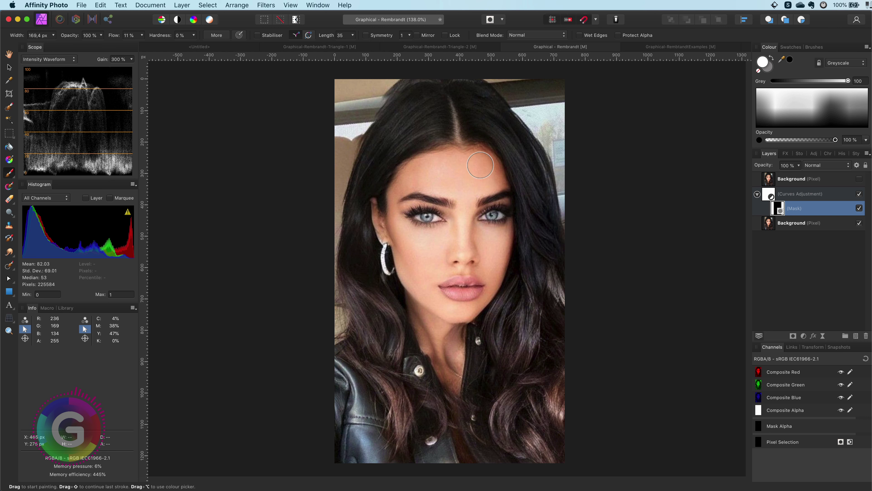
Step: Paint darkening on the mask over the forehead, hair, both jaws, neck and nose bridge
drag(482, 165, 482, 252)
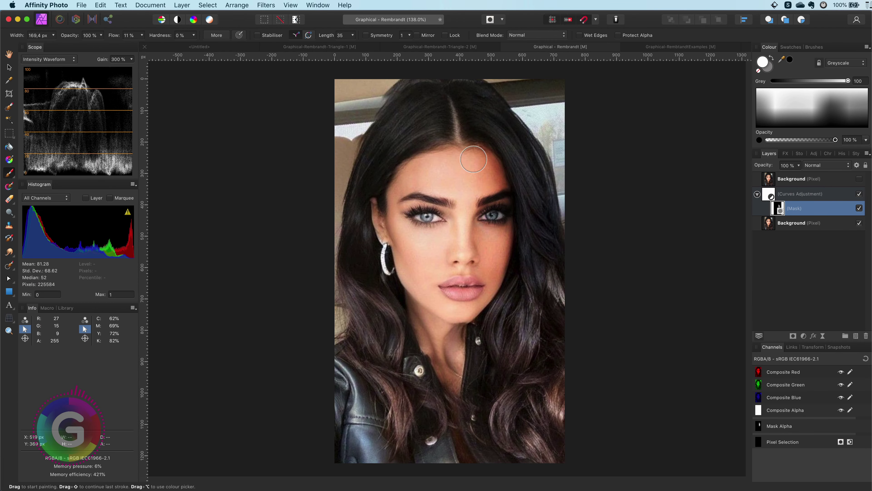
mouse_move(474, 158)
mouse_down()
mouse_move(502, 154)
mouse_move(459, 359)
mouse_up()
drag(419, 309, 462, 384)
mouse_move(483, 314)
mouse_down()
mouse_move(500, 229)
mouse_move(488, 309)
mouse_up()
drag(399, 223, 417, 153)
mouse_move(431, 336)
mouse_down()
mouse_move(456, 360)
mouse_move(517, 221)
mouse_move(490, 300)
mouse_move(477, 295)
mouse_move(498, 239)
mouse_up()
drag(415, 290, 389, 264)
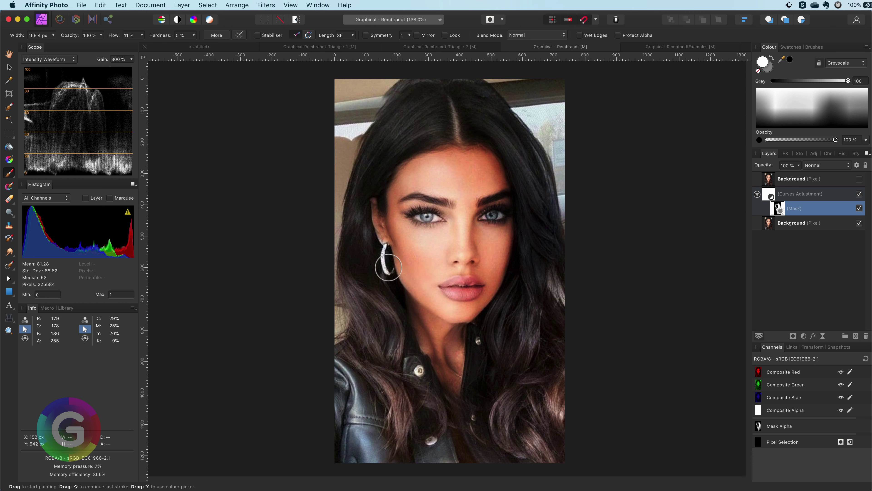
drag(464, 186, 480, 218)
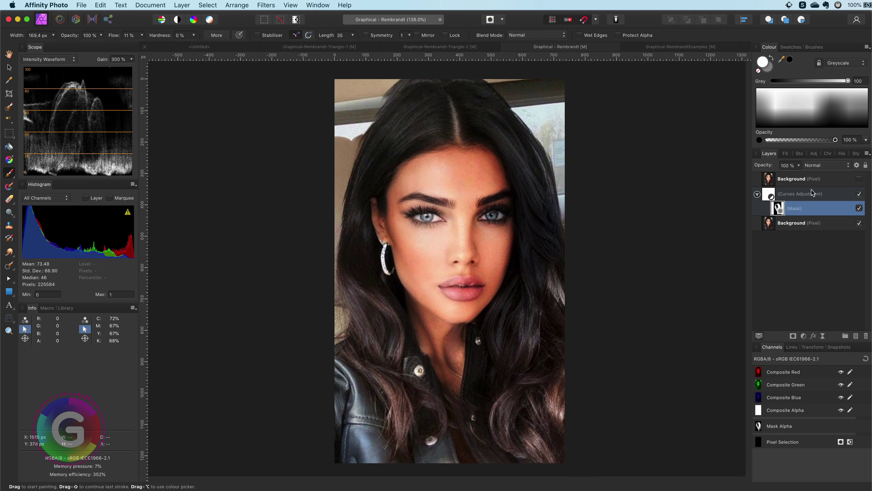
Step: Lower the Curves point slightly to deepen the darkening
click(859, 195)
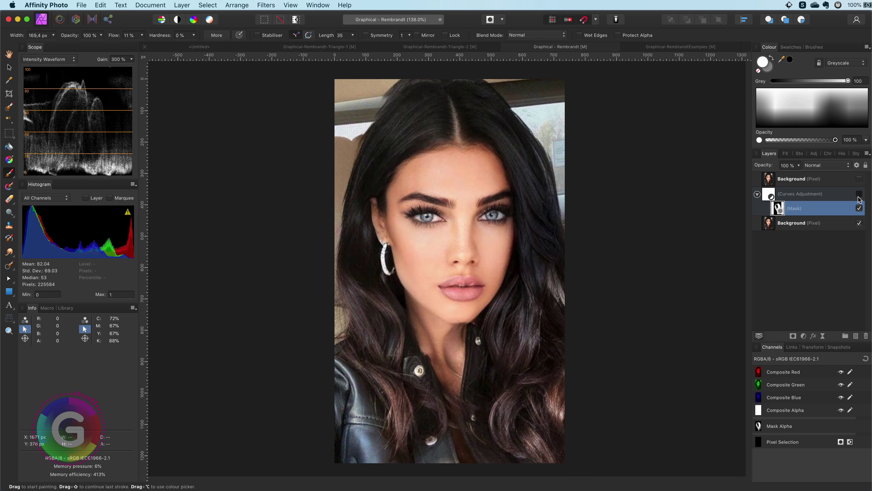
click(859, 195)
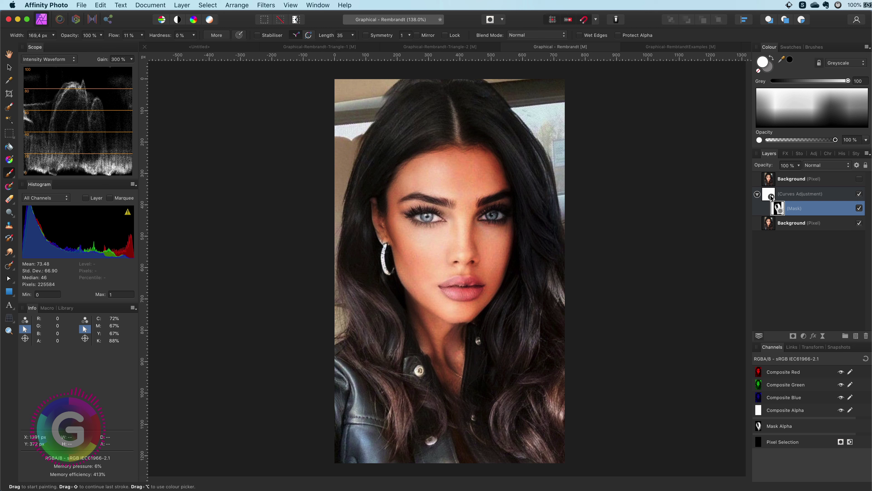
double_click(771, 195)
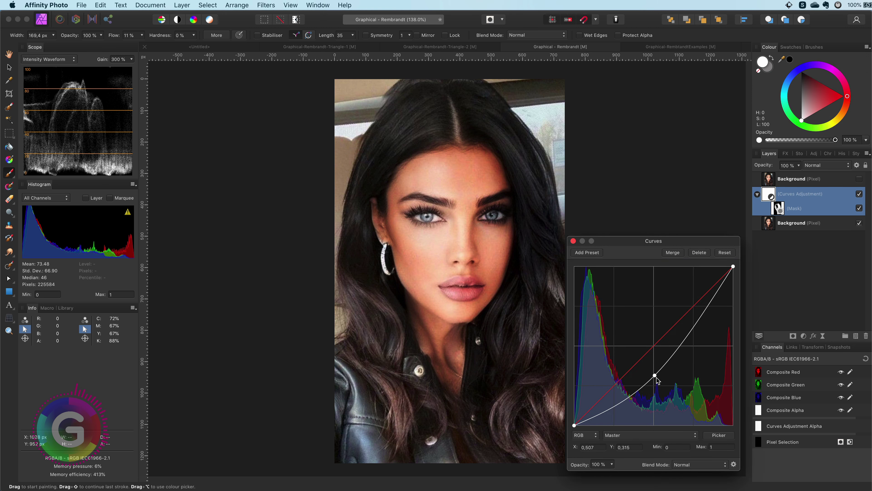
drag(657, 380, 657, 383)
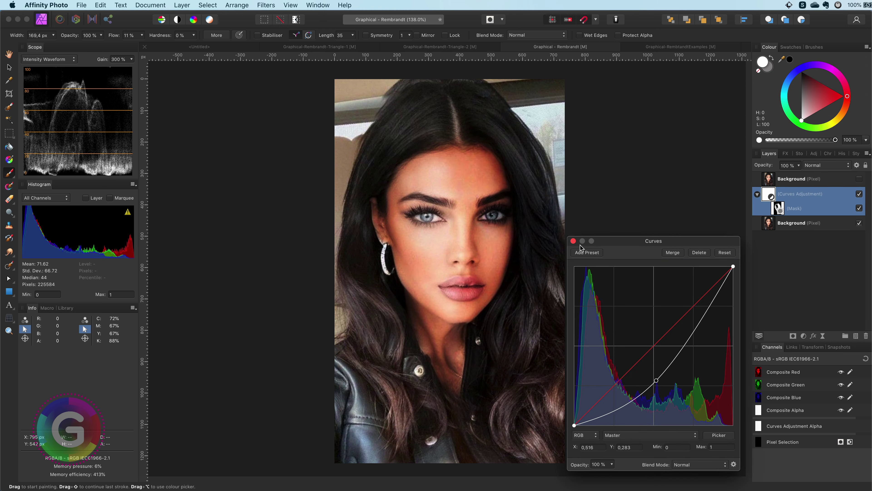
click(573, 240)
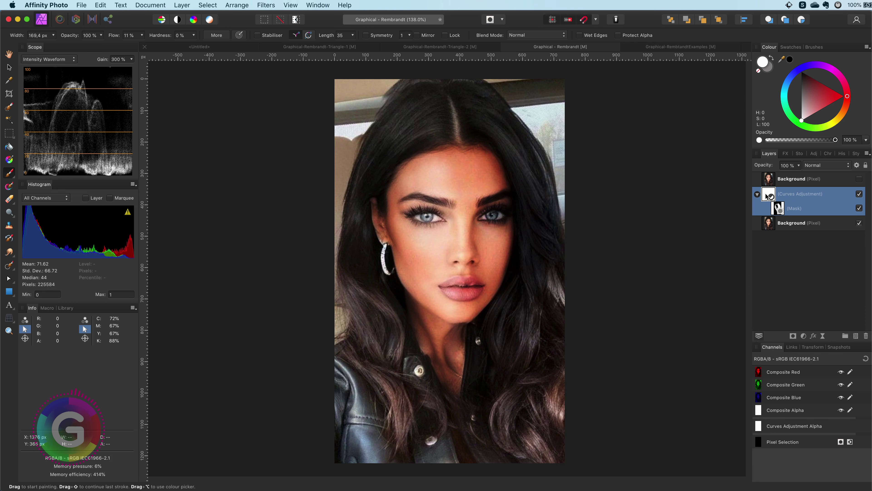
Step: Duplicate the Curves layer, set it to Divide at about 26% opacity, and try its blend ranges
right_click(765, 192)
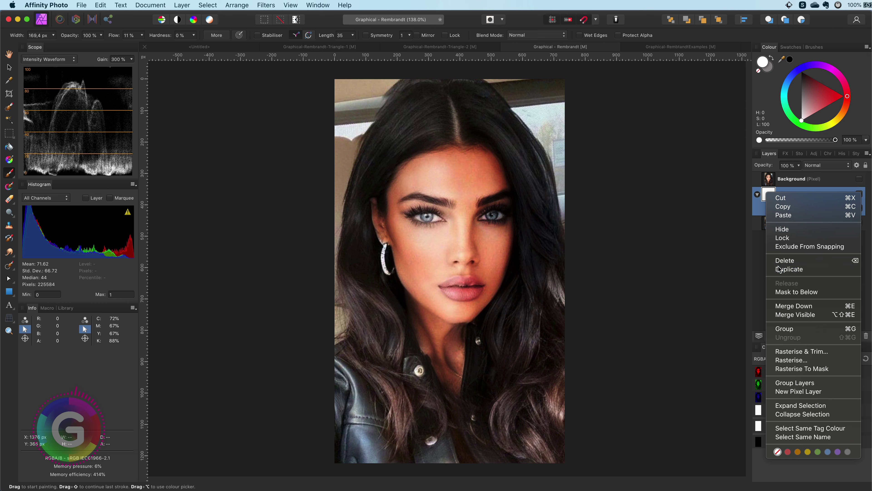
click(787, 269)
click(813, 166)
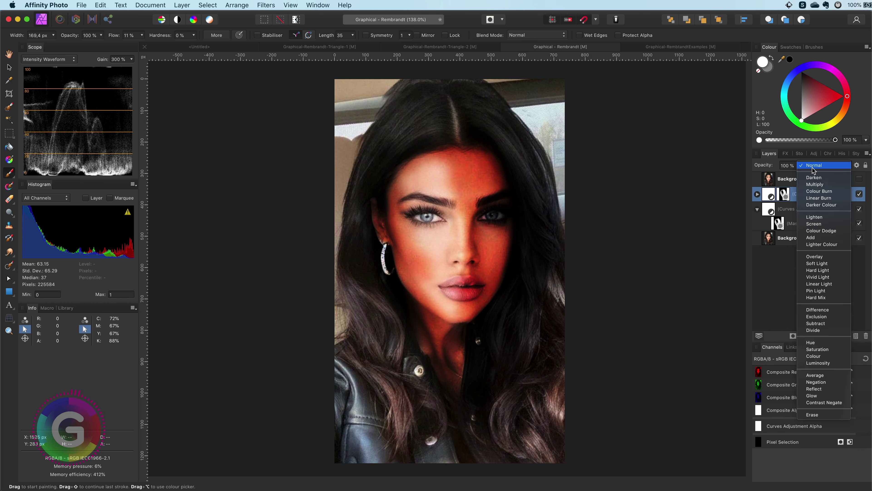
click(811, 331)
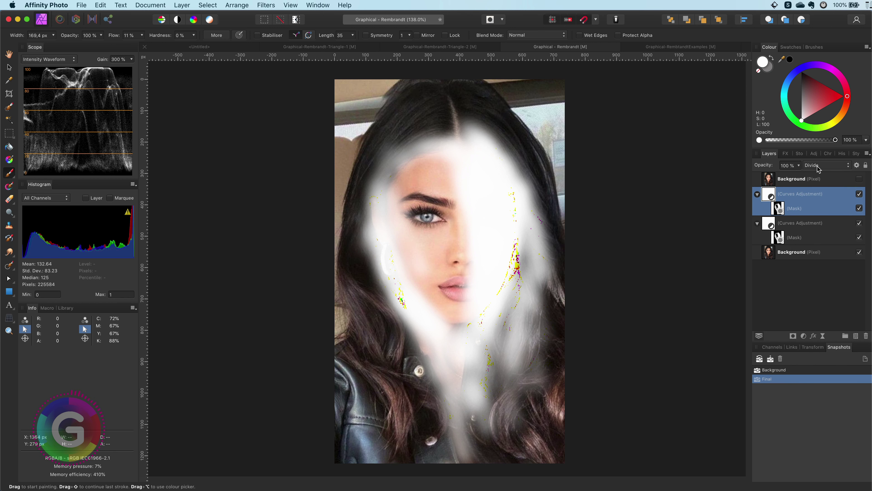
drag(806, 169, 767, 172)
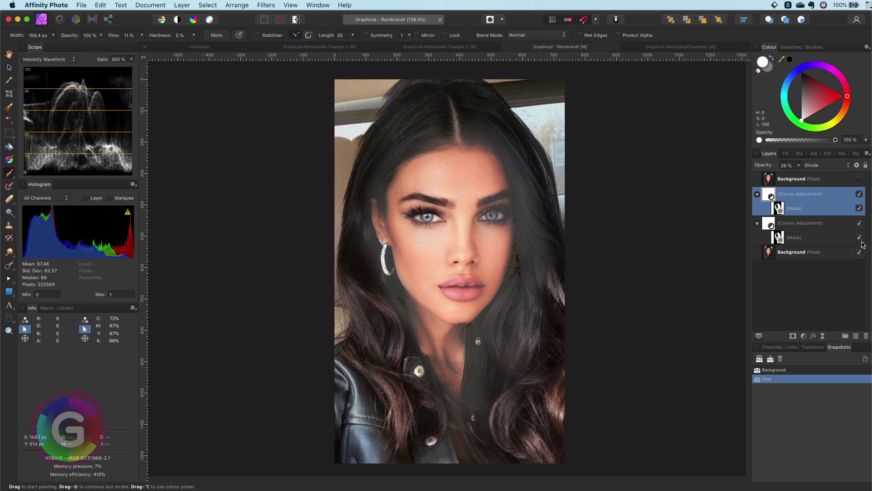
click(857, 165)
drag(863, 266, 866, 239)
mouse_move(755, 272)
mouse_down()
mouse_move(749, 377)
mouse_move(749, 265)
mouse_up()
click(629, 197)
Step: Group the Divide Curves layer and drop the group's underlying dark-end blend range to 0%
right_click(767, 195)
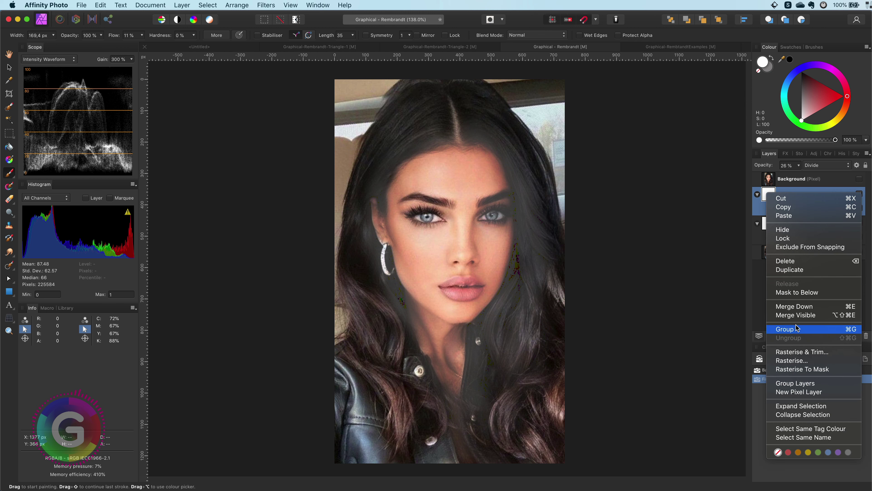
click(787, 329)
click(856, 166)
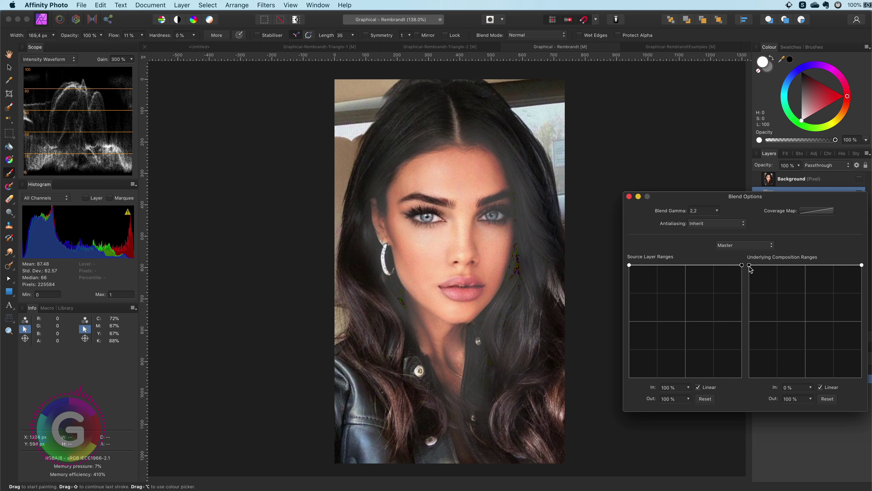
drag(750, 265, 749, 377)
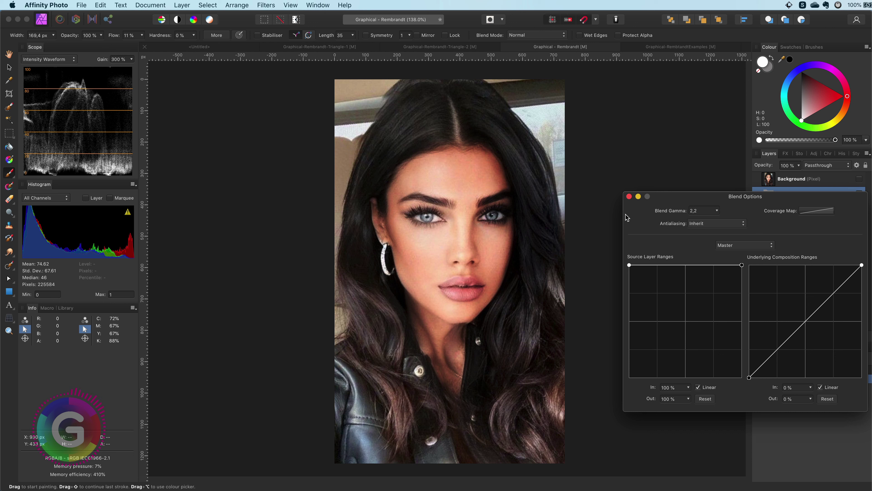
click(629, 197)
Step: Lower the grouped Divide Curves layer's opacity to 18%
click(758, 193)
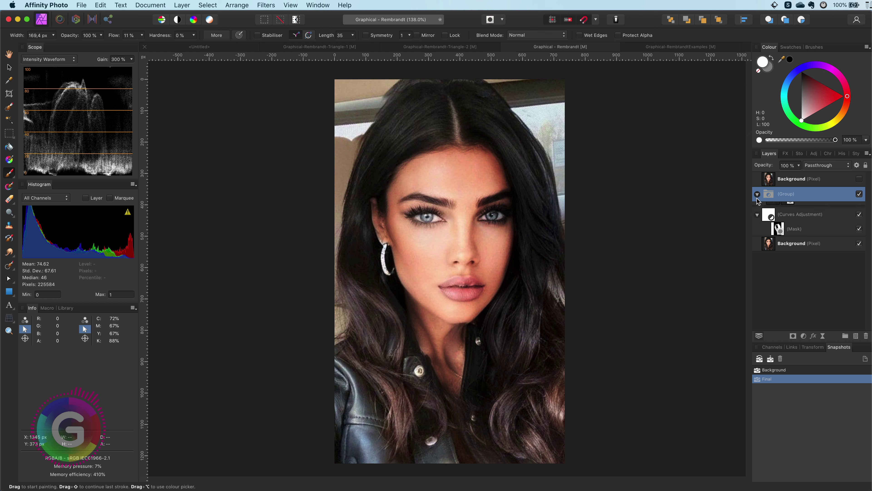
click(774, 211)
mouse_move(768, 166)
mouse_down()
mouse_move(783, 176)
mouse_move(751, 175)
mouse_move(770, 177)
mouse_up()
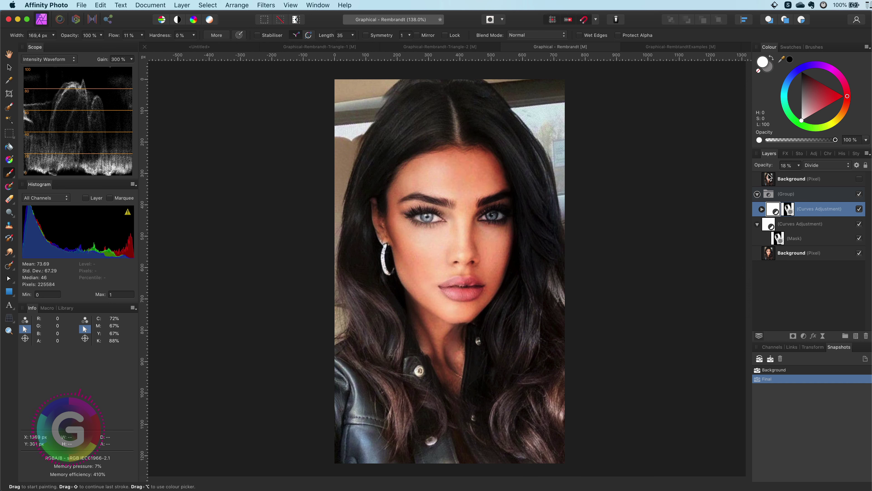
Step: Compare the face with and without the group and adjust the main Curves opacity
click(859, 193)
click(859, 194)
click(860, 193)
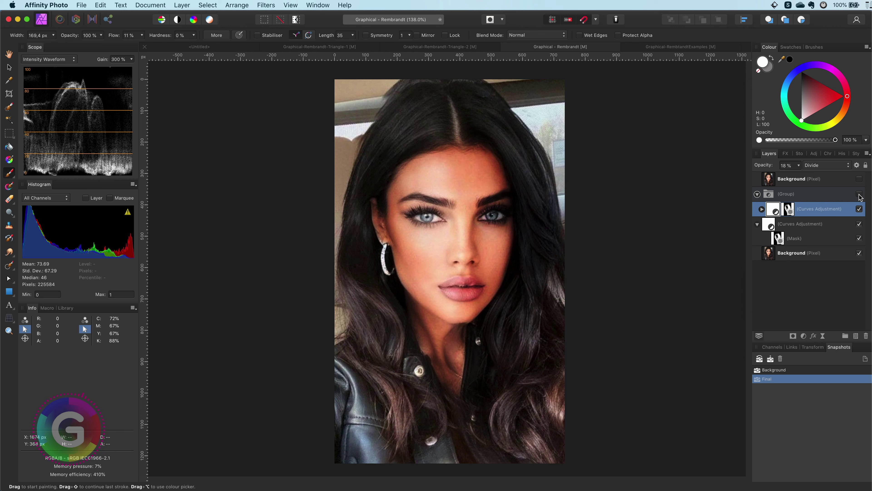
click(859, 194)
click(859, 193)
click(859, 194)
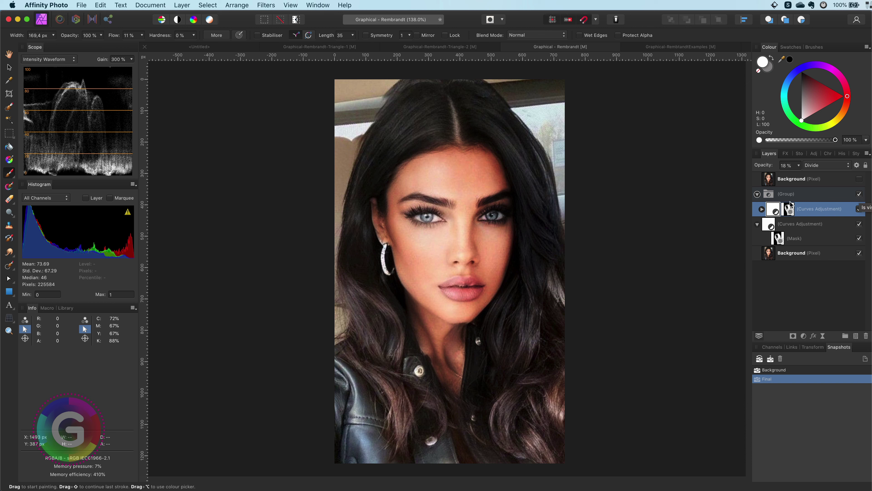
click(757, 194)
click(860, 194)
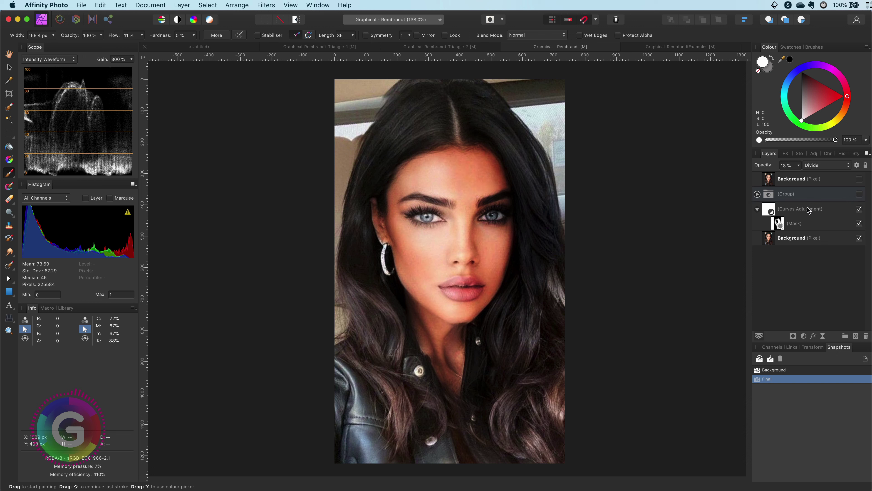
click(808, 210)
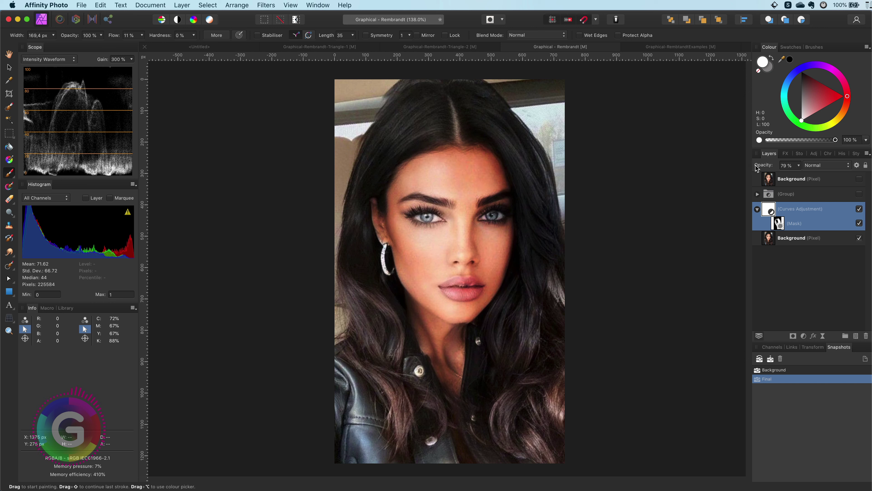
drag(758, 168, 786, 167)
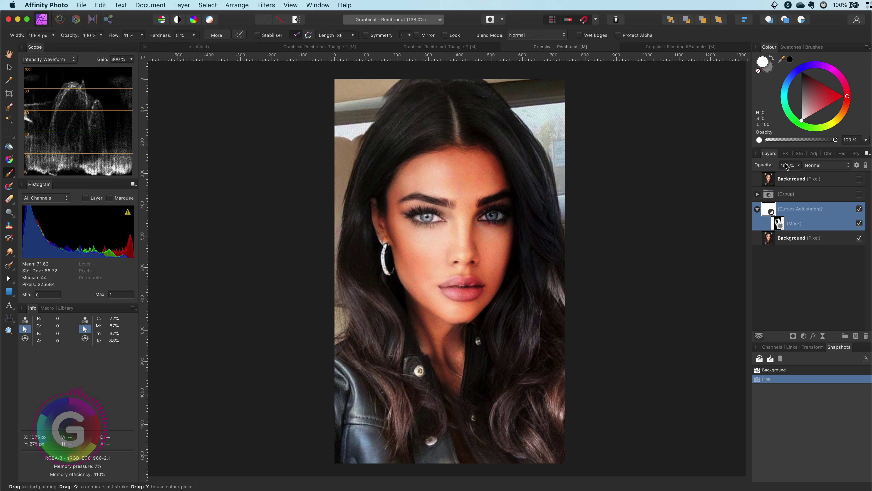
click(817, 197)
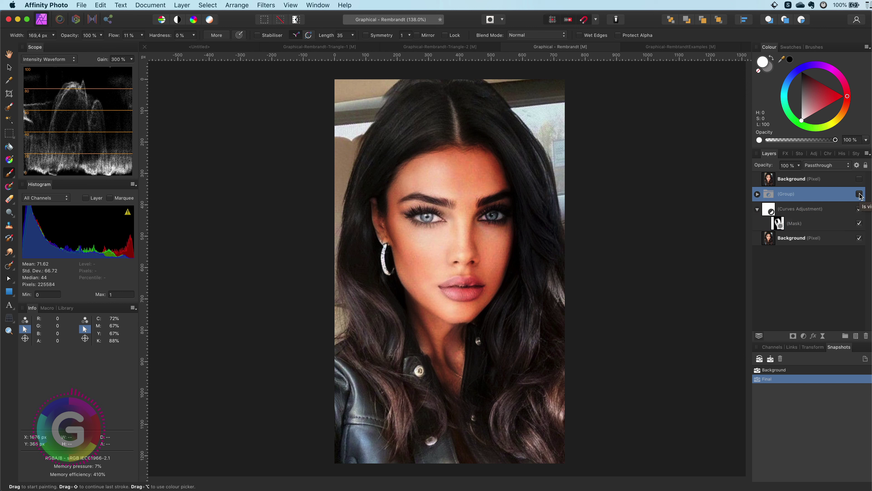
click(859, 194)
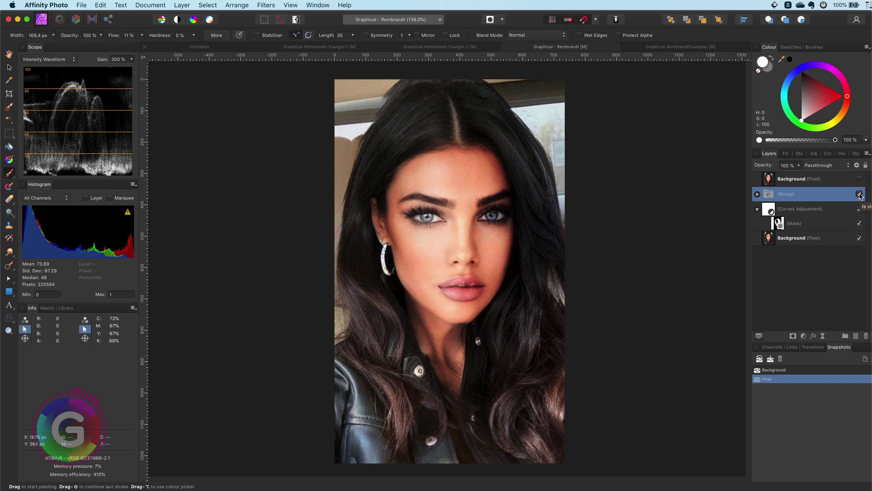
Step: Reshape the main curve's midtone point and set the grouped Divide Curves opacity to 34%
double_click(780, 214)
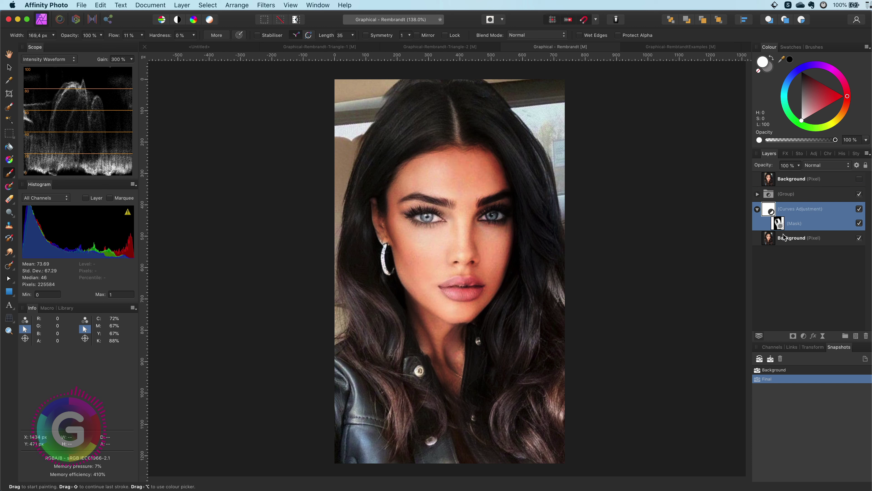
mouse_move(656, 380)
mouse_down()
mouse_move(655, 398)
mouse_move(635, 391)
mouse_move(662, 397)
mouse_move(644, 400)
mouse_move(670, 372)
mouse_up()
click(573, 241)
click(817, 194)
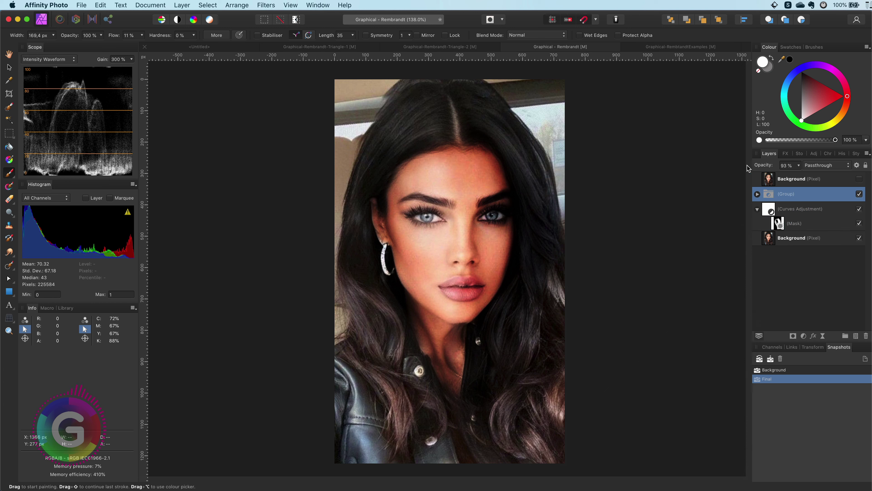
click(758, 193)
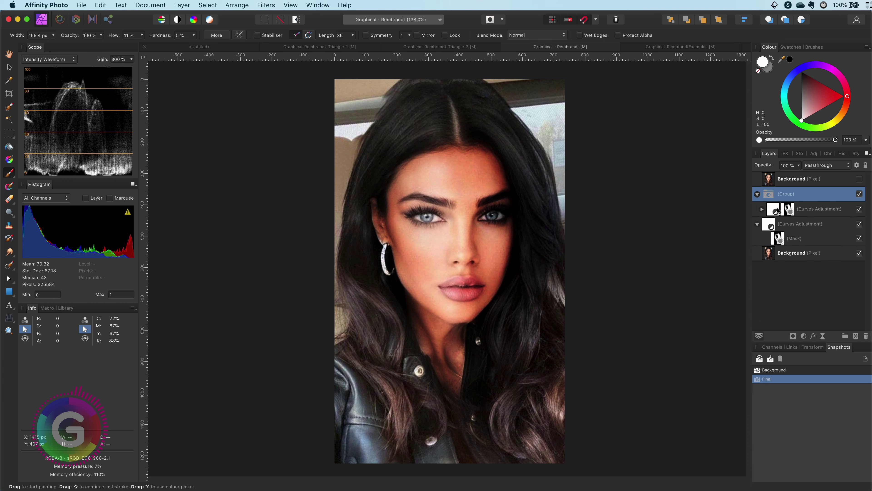
click(778, 212)
drag(770, 166, 771, 166)
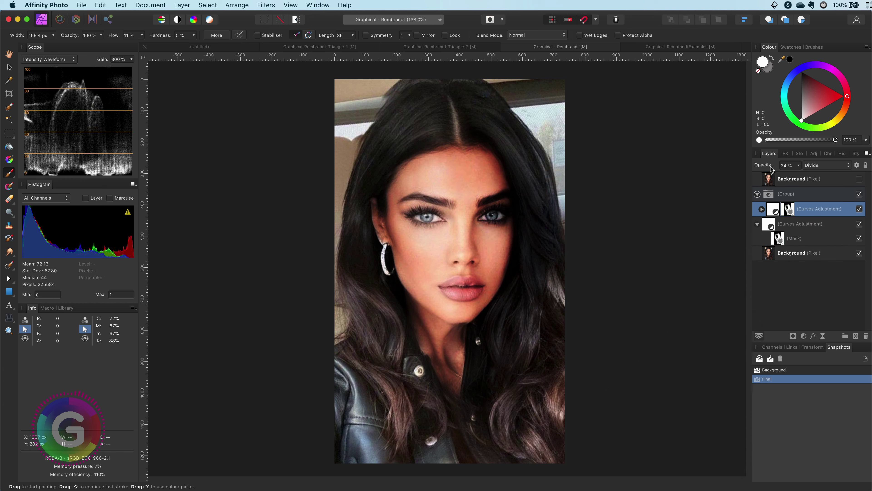
click(860, 194)
click(859, 194)
click(860, 194)
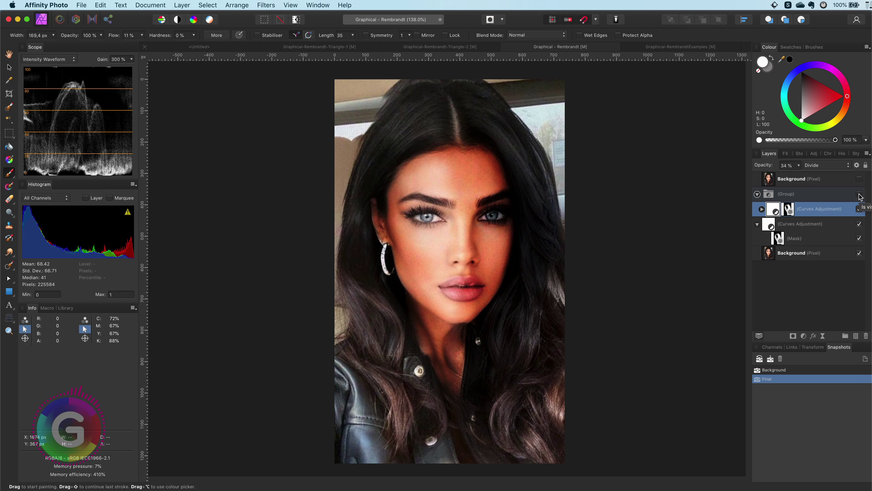
click(860, 194)
Step: Toggle the group and Curves layer together to compare the portrait, then show the Curves mask
click(822, 197)
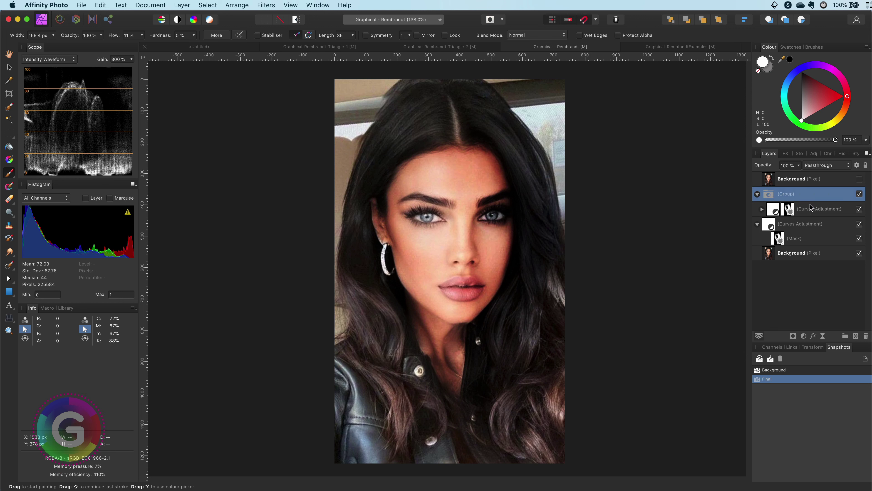
click(757, 194)
click(757, 209)
shift+click(814, 210)
click(860, 209)
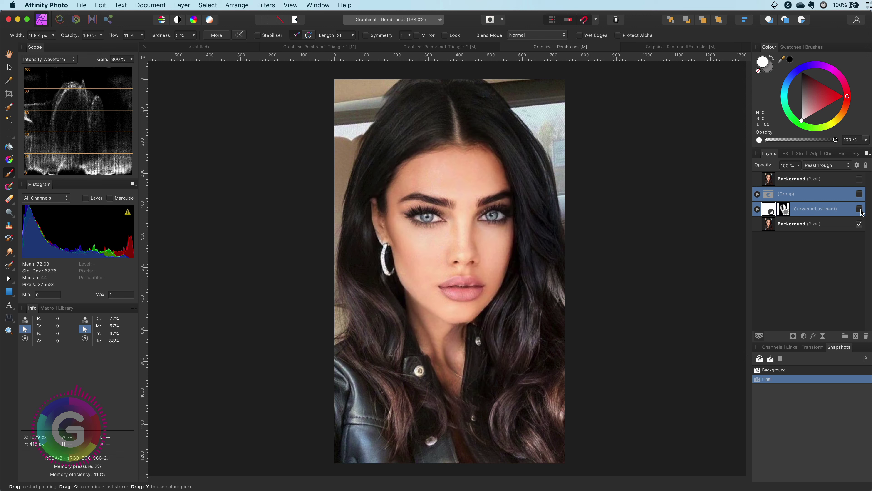
click(859, 209)
click(859, 209)
click(859, 209)
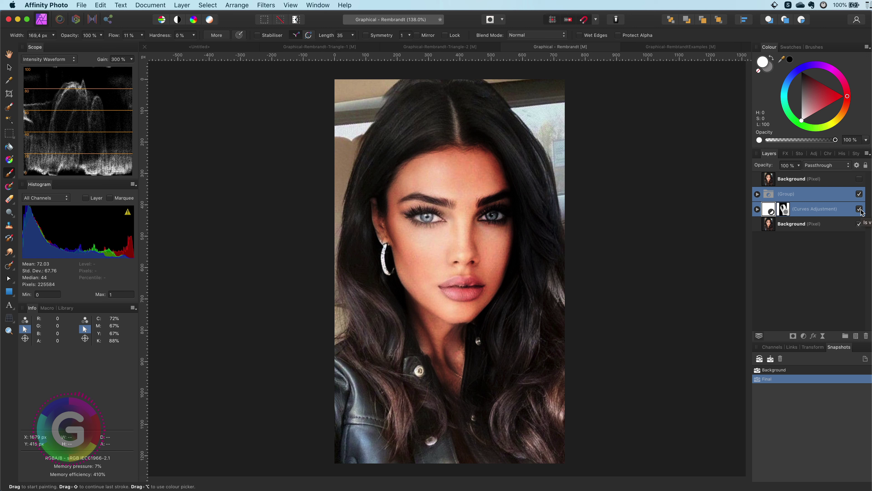
click(860, 209)
click(859, 209)
click(757, 209)
Step: Paint the Curves mask over the right eye and compare both adjustments on and off
click(784, 224)
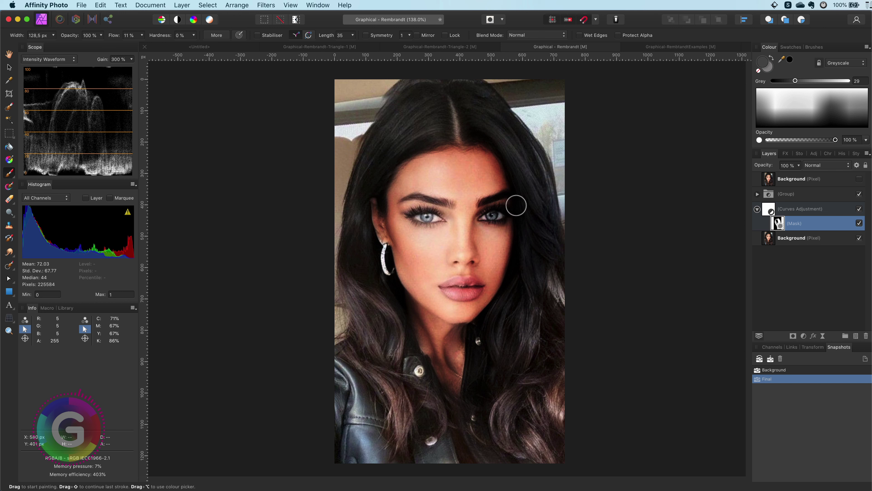
drag(504, 215, 473, 215)
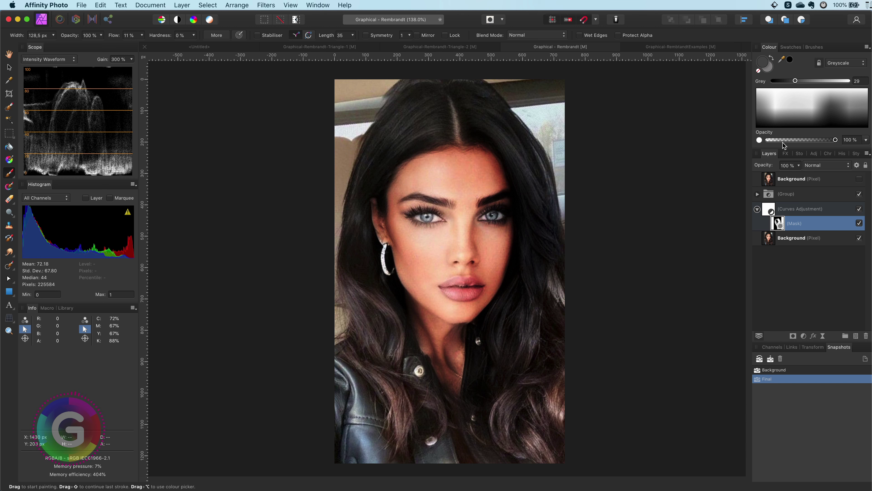
drag(797, 102, 797, 80)
click(758, 209)
click(842, 196)
shift+click(849, 210)
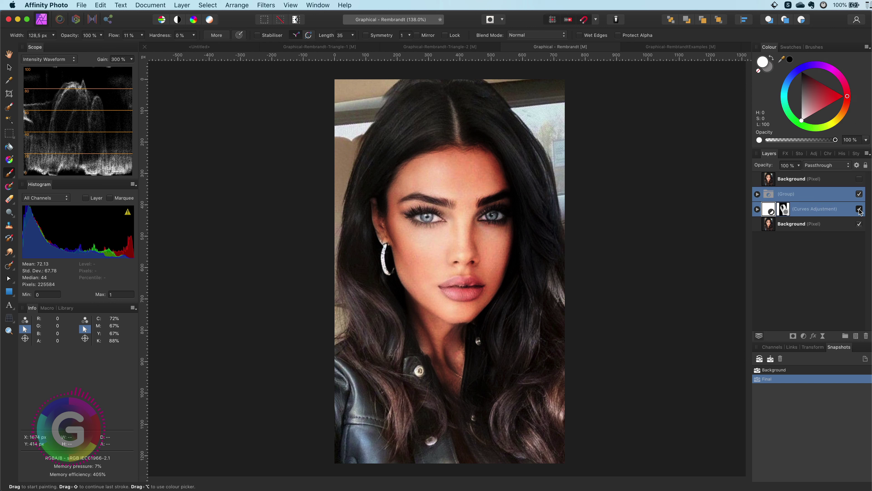
click(860, 209)
click(859, 209)
click(860, 210)
click(860, 209)
click(860, 209)
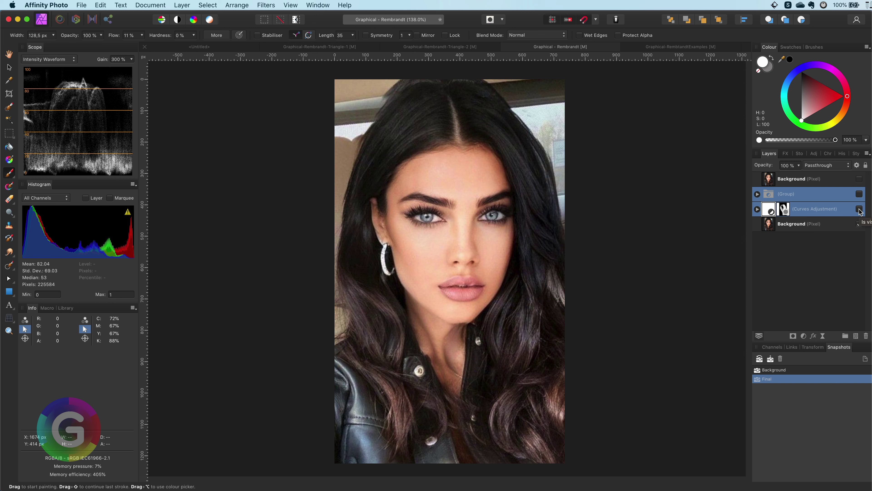
click(859, 209)
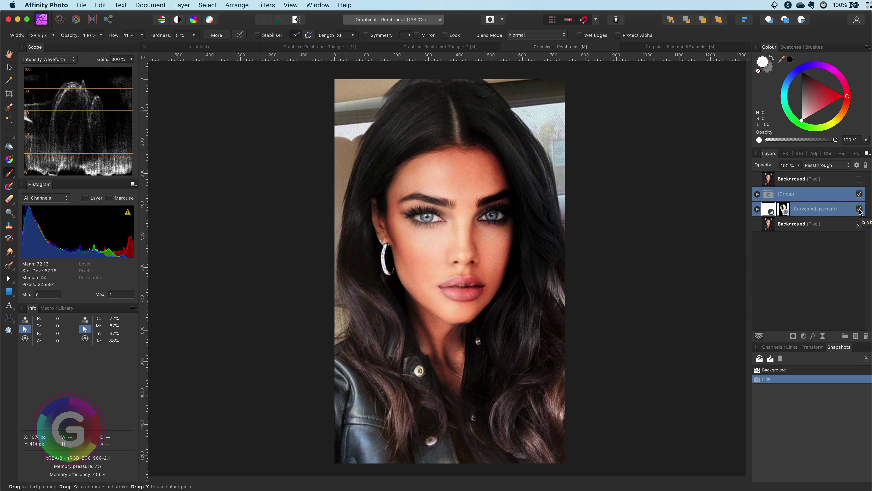
Step: Set the mask painting grey to 34 and bring up the shape tools list
click(757, 210)
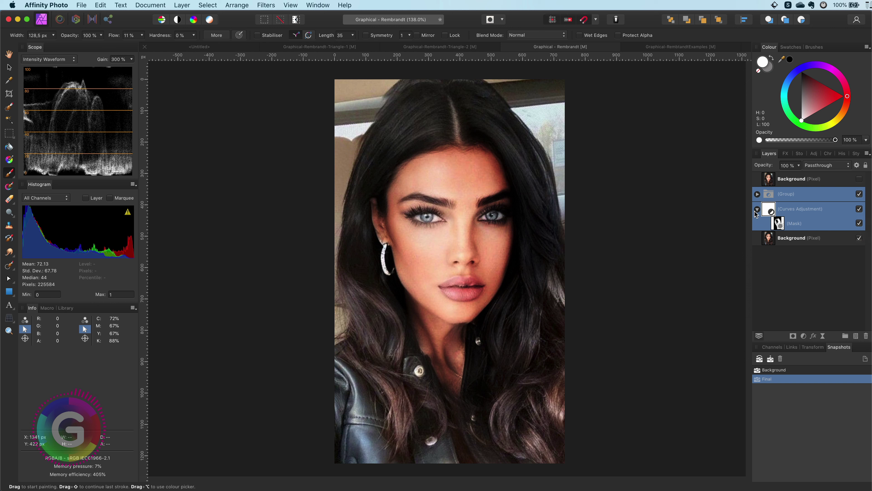
click(779, 224)
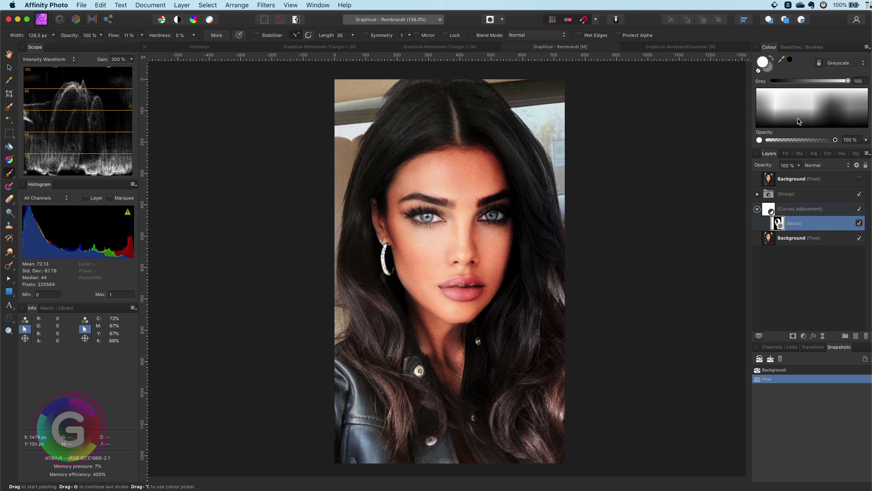
click(812, 104)
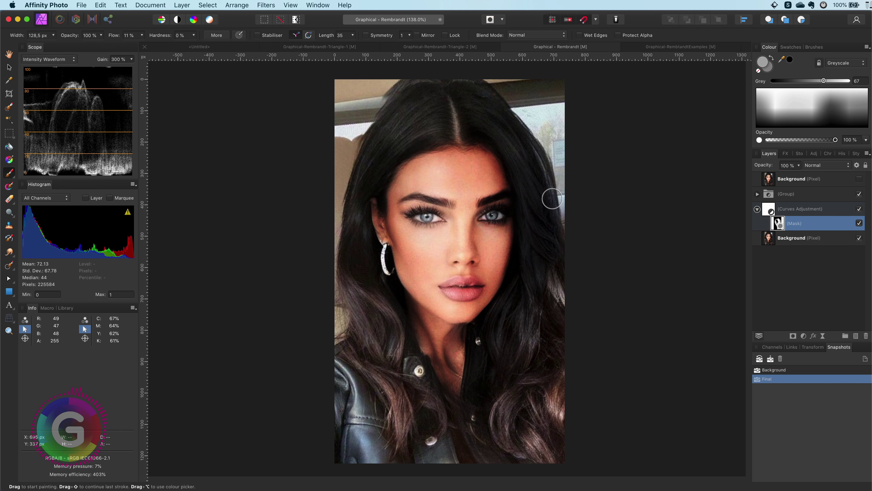
click(816, 114)
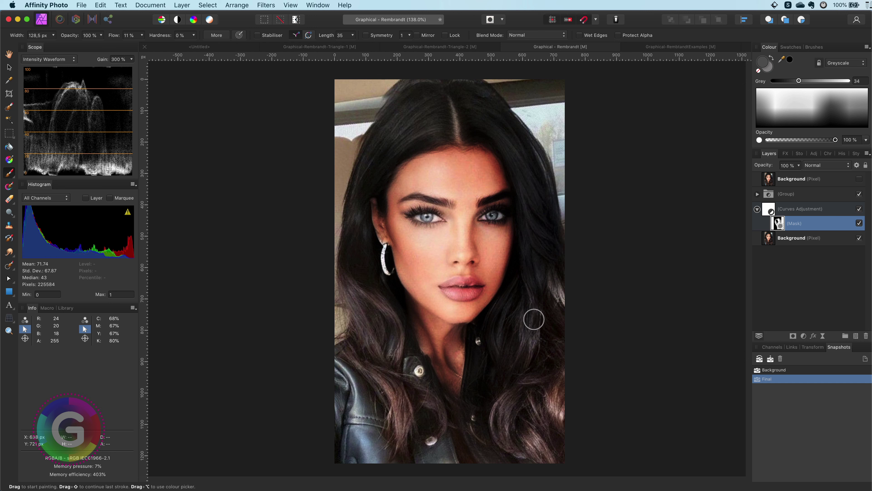
click(796, 195)
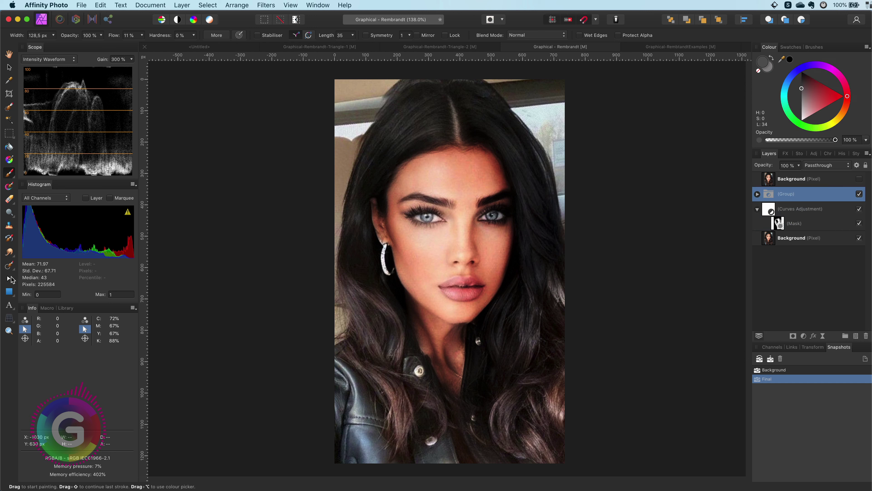
click(9, 291)
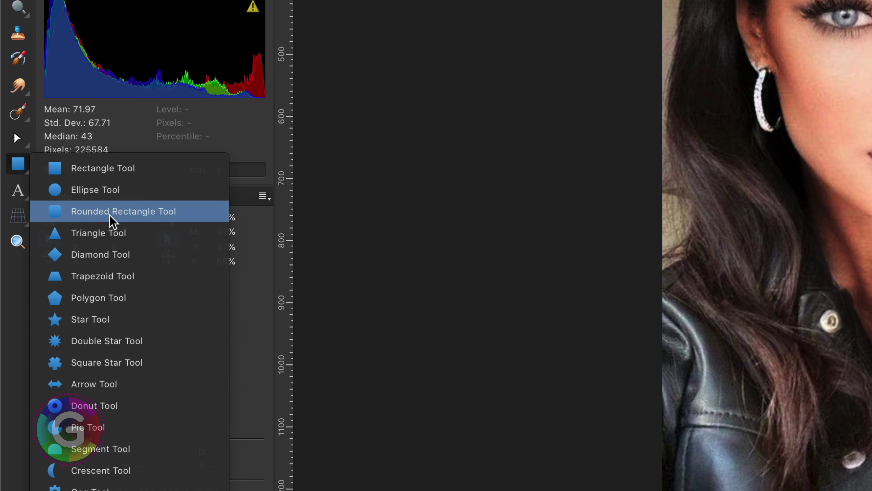
Step: Draw a downward-pointing triangle on the cheek below the eye and nudge it into place
click(111, 233)
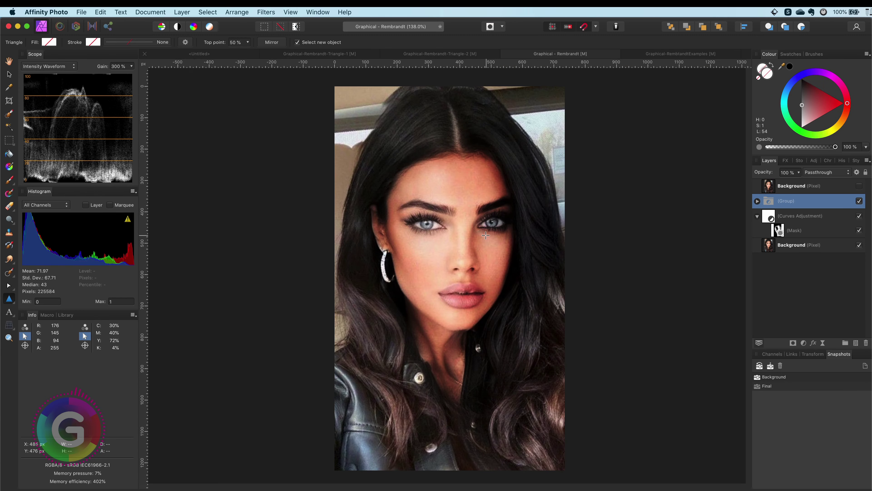
drag(485, 235, 506, 256)
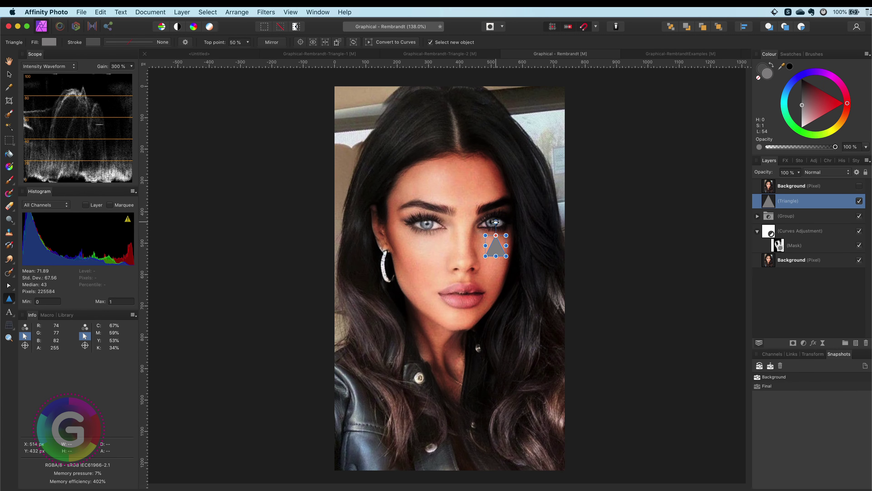
drag(496, 221, 497, 268)
key(v)
drag(494, 237, 500, 244)
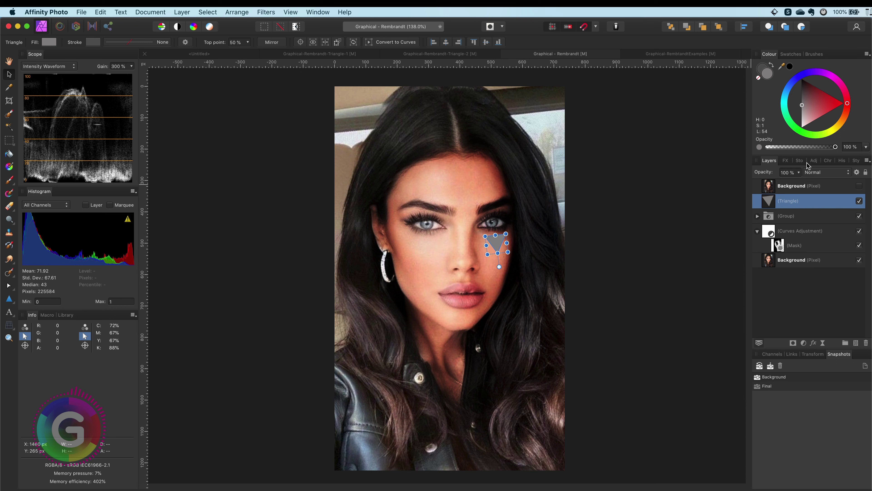
Step: Make the triangle white and set its blend mode to Soft Light
drag(813, 113, 802, 127)
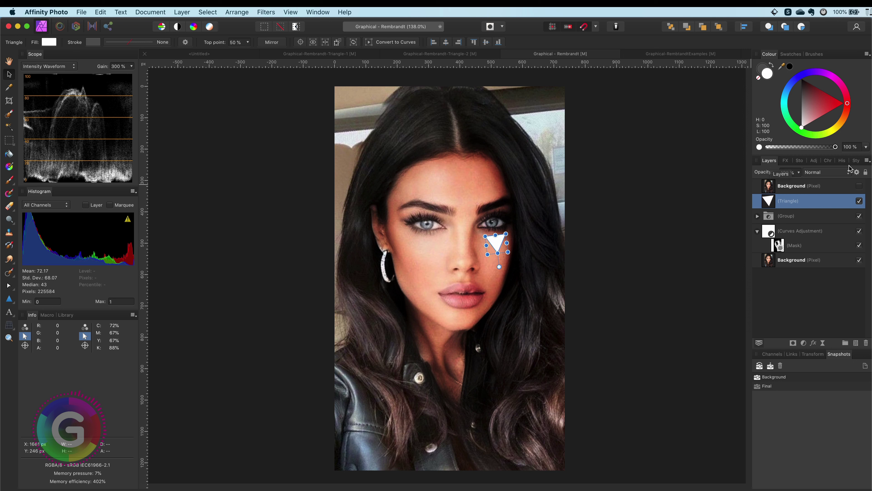
click(819, 174)
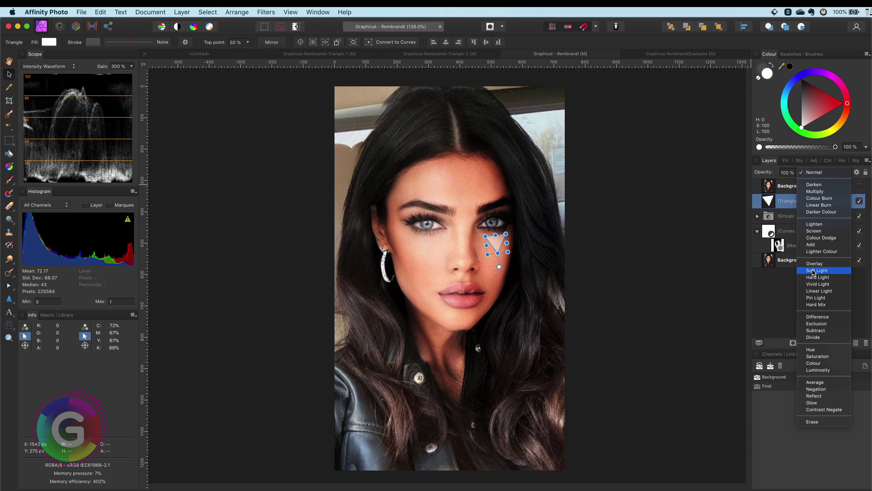
click(561, 243)
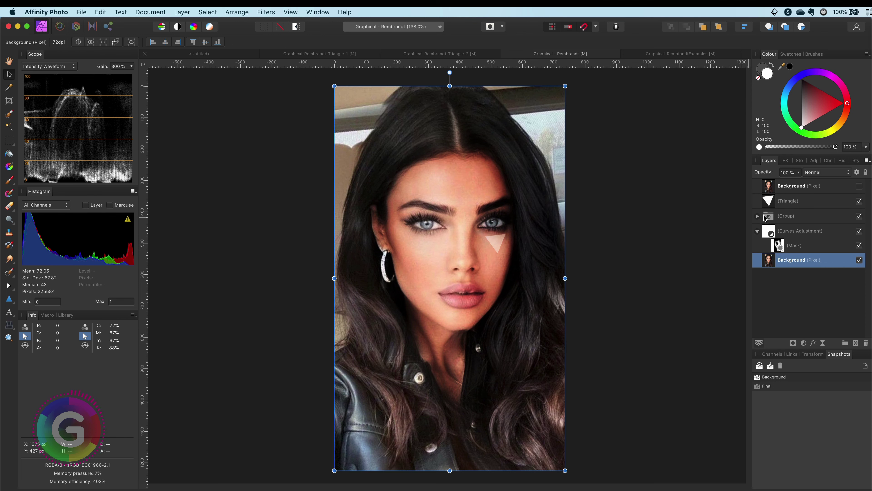
click(767, 203)
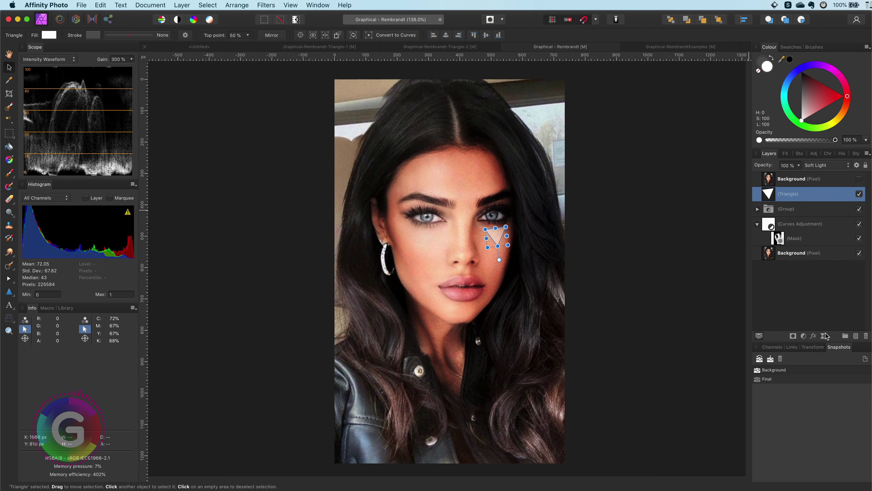
Step: Add a Gaussian Blur live filter to the triangle to soften its edges
click(825, 343)
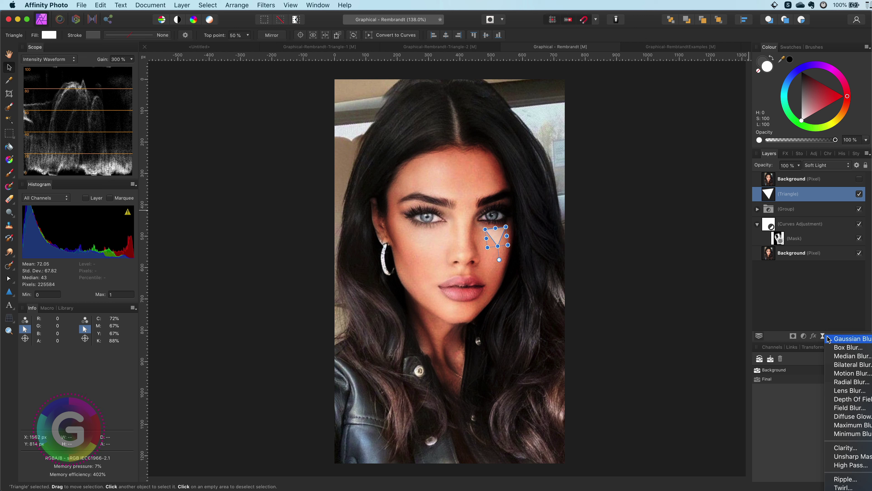
click(845, 339)
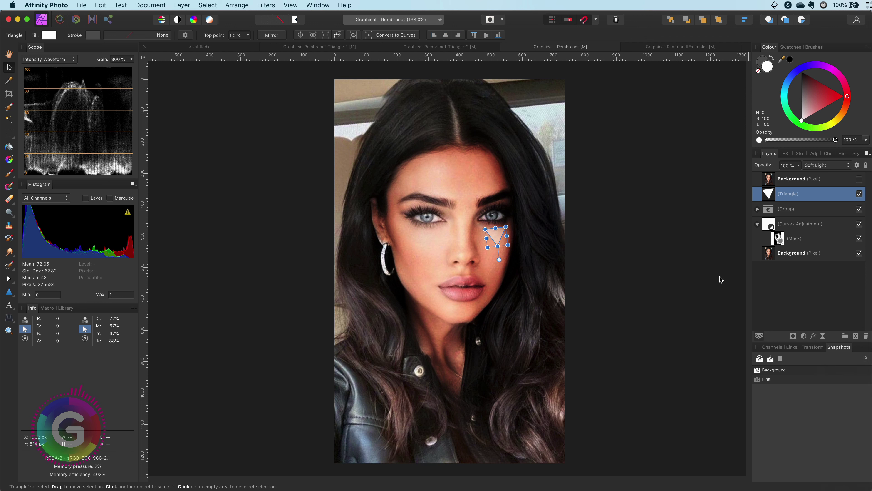
drag(598, 447, 641, 455)
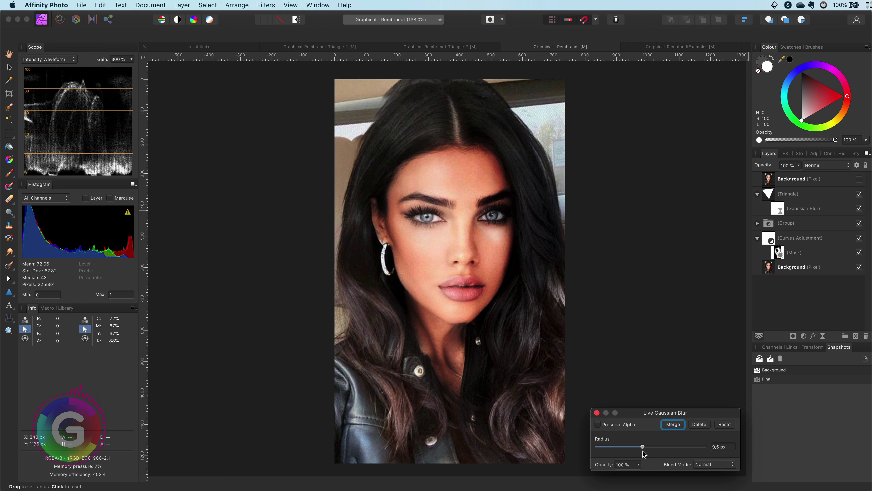
click(597, 413)
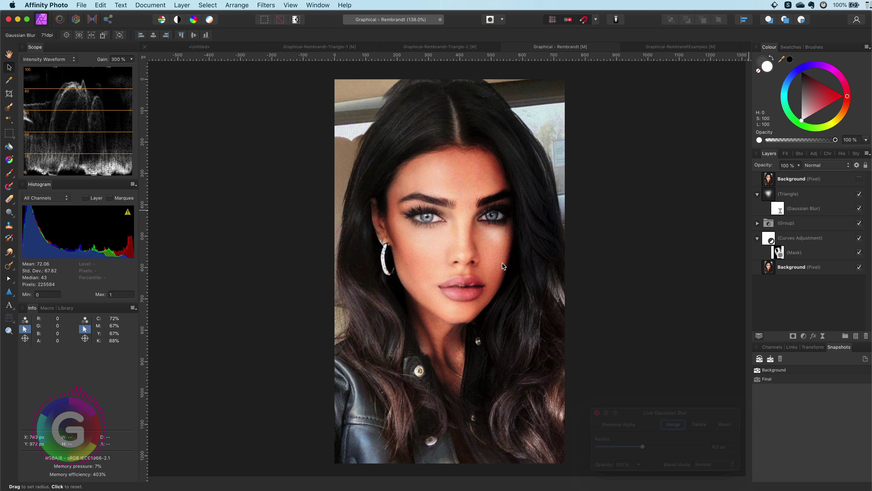
Step: Stretch the triangle taller down the cheek and wider toward the nose
click(497, 237)
drag(498, 246, 499, 255)
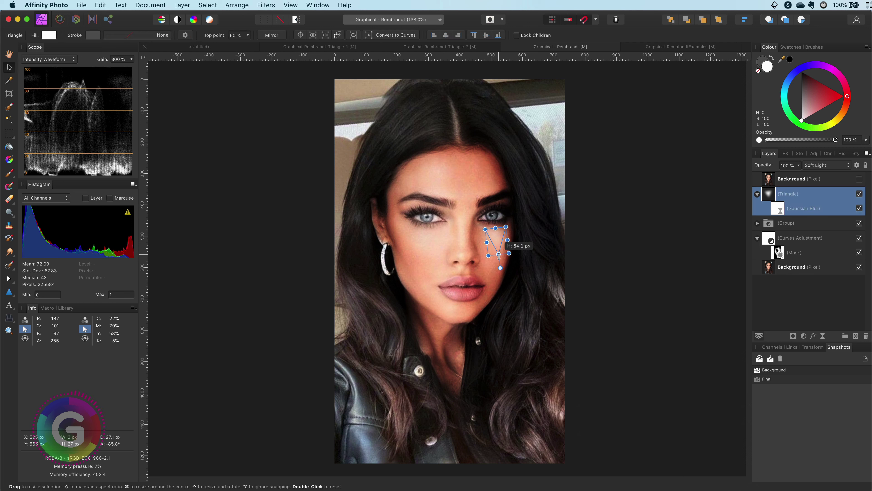
click(696, 281)
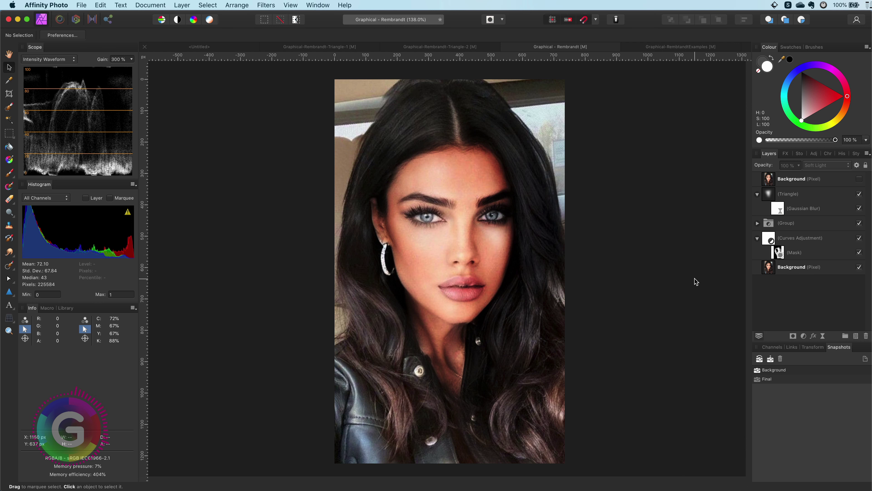
click(500, 243)
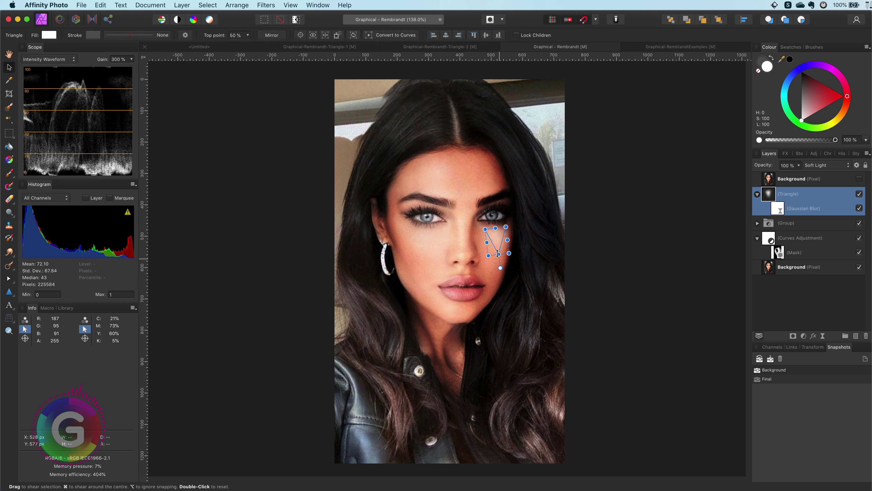
drag(486, 243, 482, 243)
Step: Raise the Gaussian Blur radius to about 10 px
double_click(778, 208)
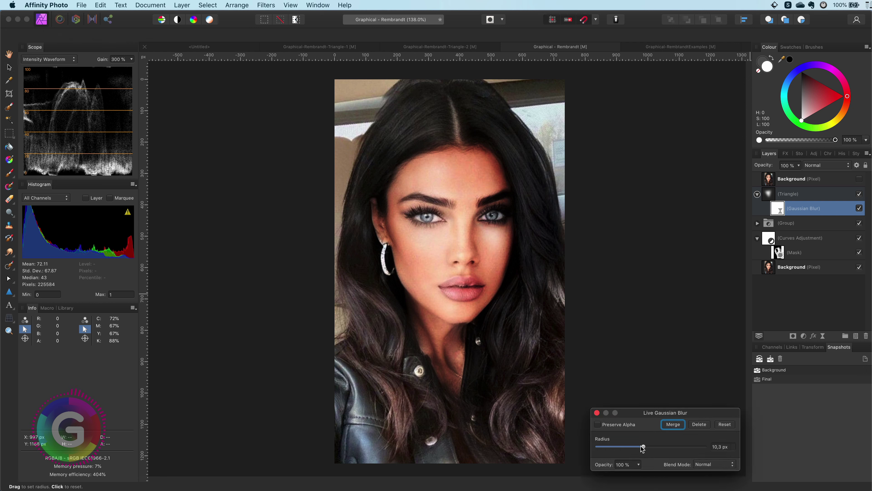
drag(642, 449, 646, 450)
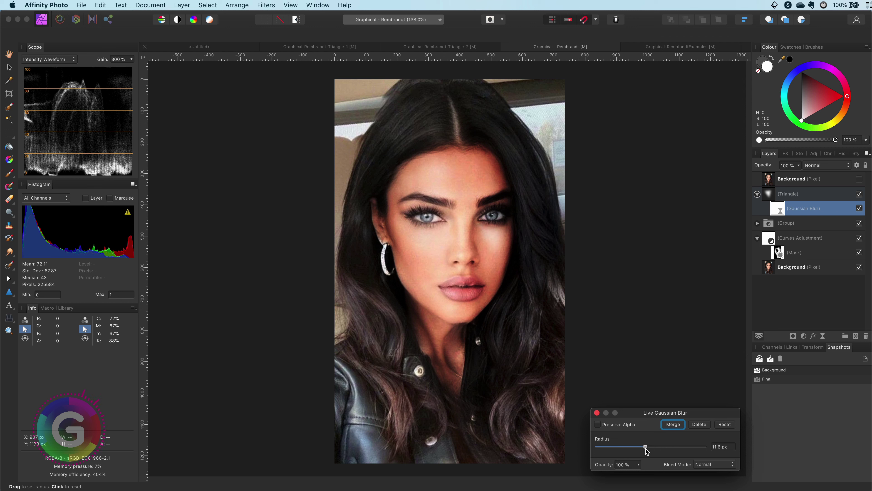
click(598, 412)
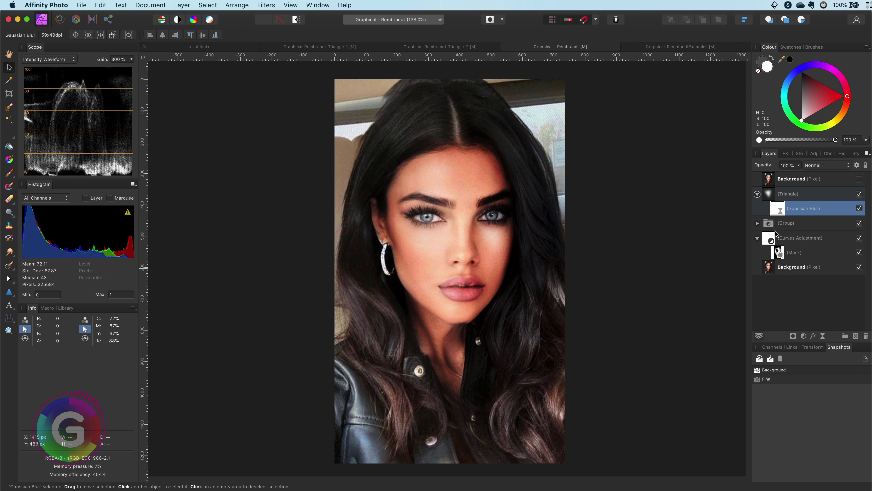
click(790, 195)
Step: Nest an HSL adjustment inside the triangle and sample the cheek's peach skin colour
key(b)
click(803, 337)
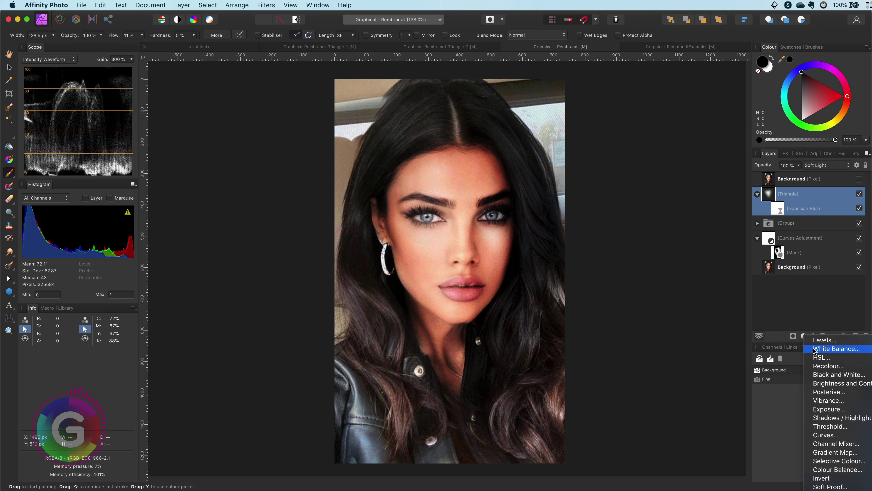
click(823, 356)
drag(765, 199, 810, 228)
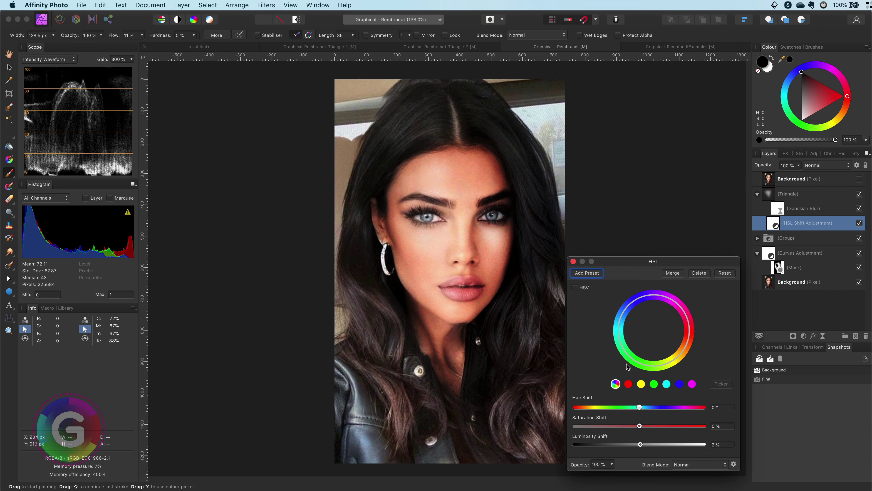
click(573, 262)
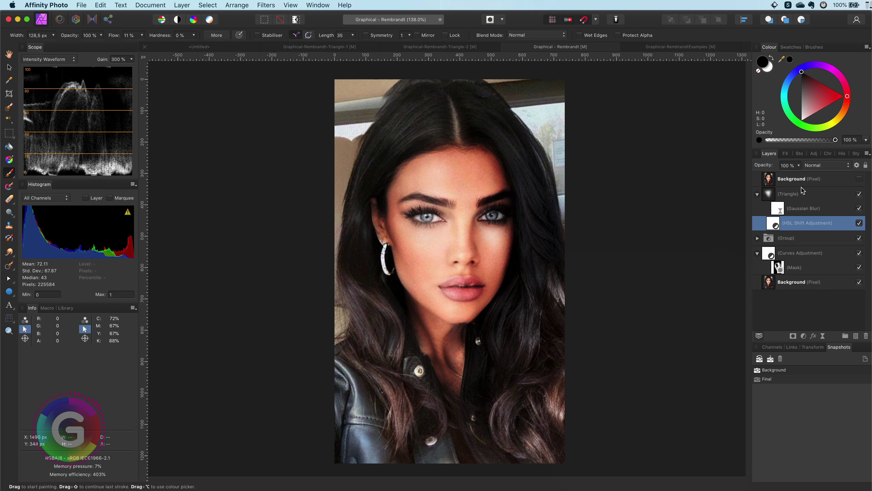
click(802, 191)
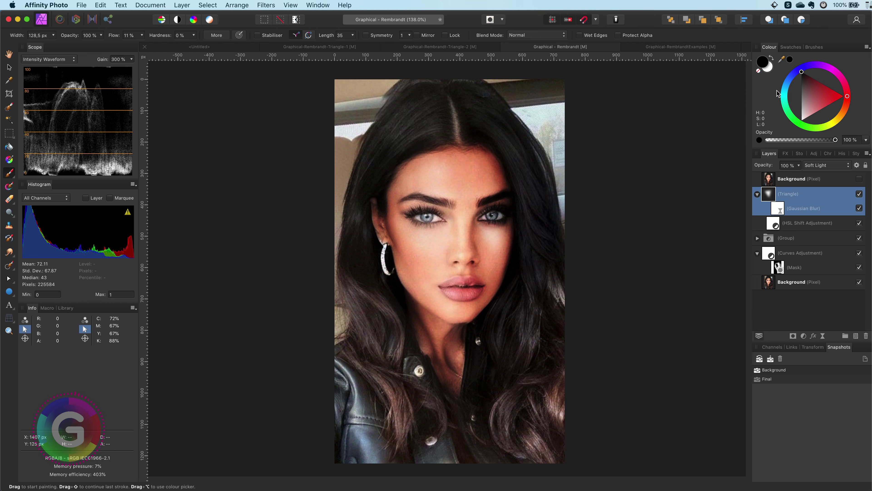
click(767, 67)
drag(782, 59, 435, 240)
click(790, 59)
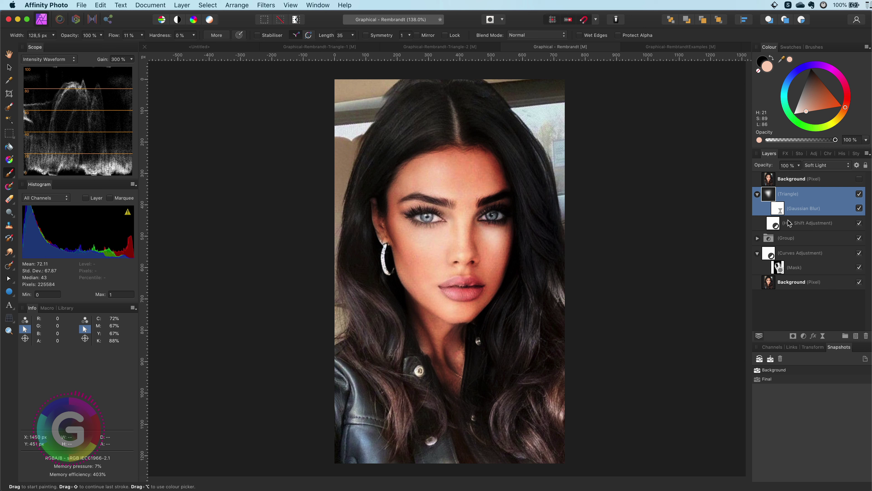
Step: Set the HSL Luminosity Shift to -21% and compare against the top Background layer
double_click(779, 228)
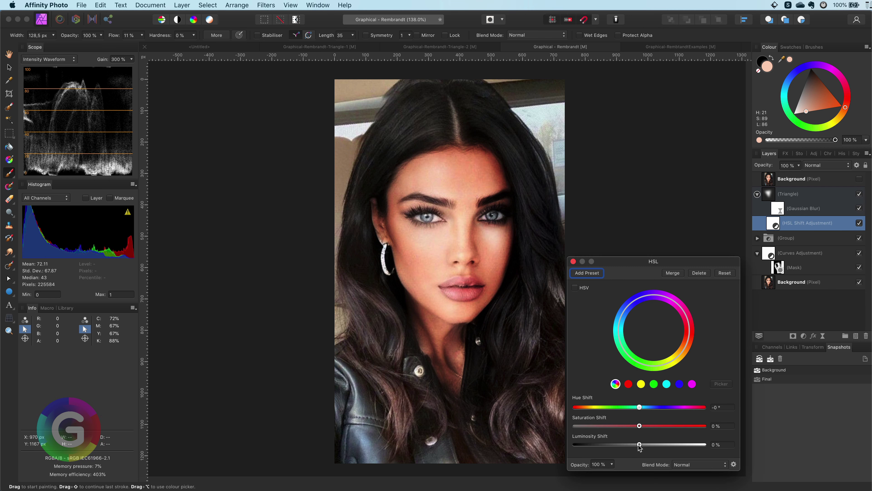
drag(640, 445, 625, 446)
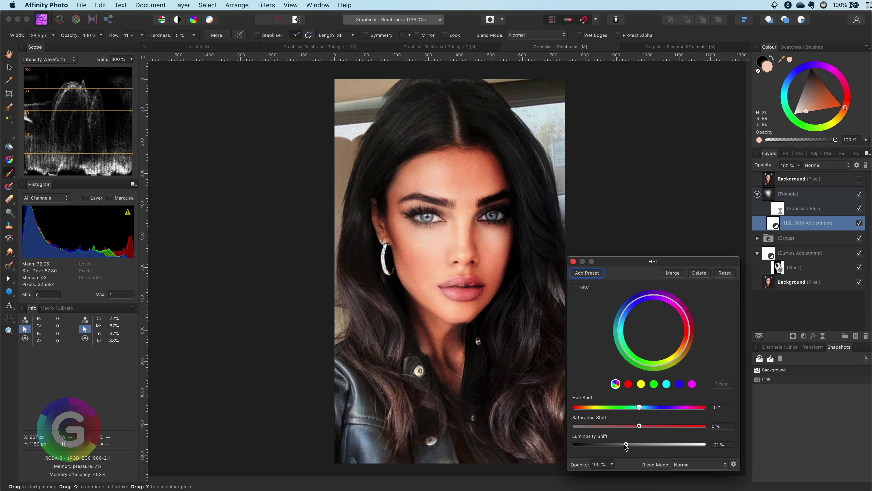
click(573, 261)
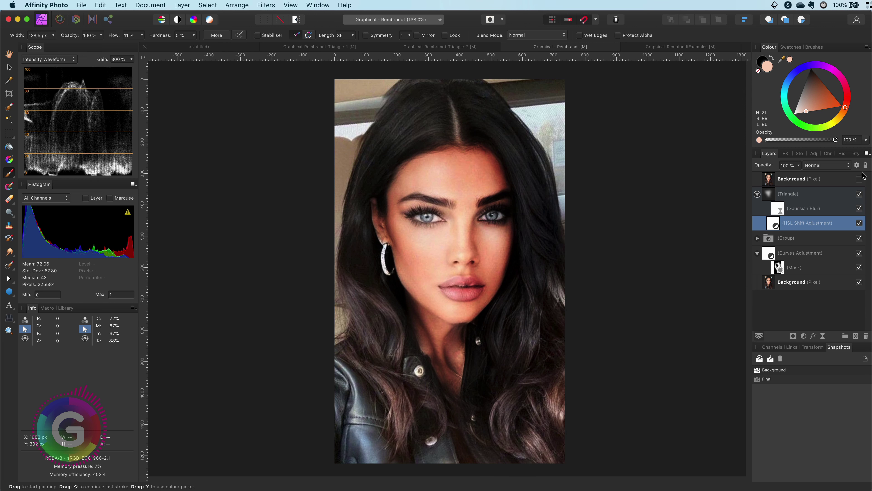
click(860, 179)
click(859, 178)
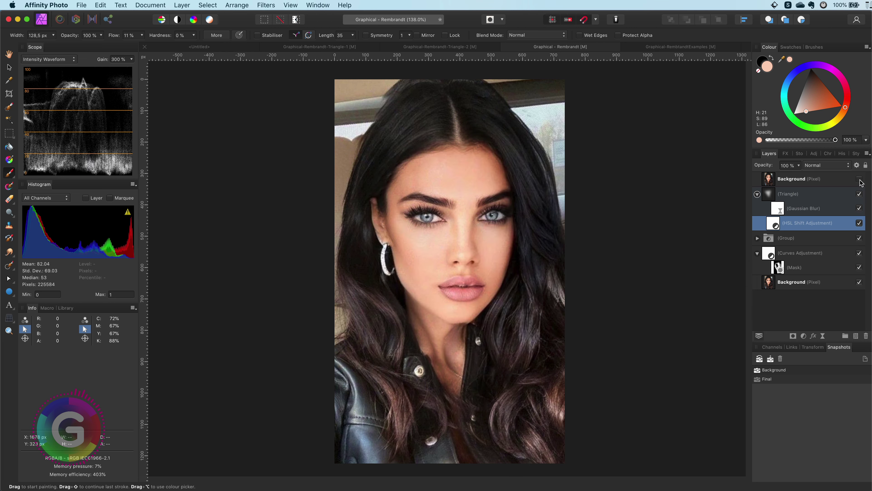
click(859, 179)
click(860, 178)
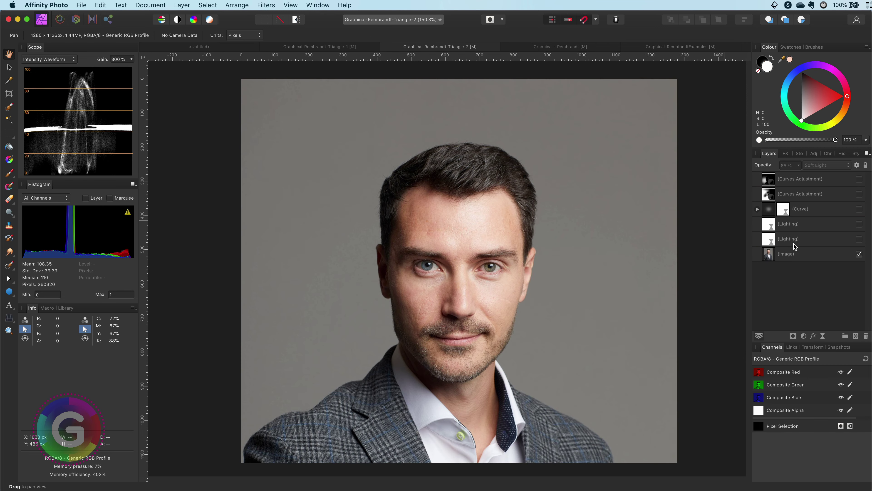
Step: Select the Lighting, Curve and Curves Adjustment layers together, preview them, and delete them
click(795, 242)
shift+click(838, 178)
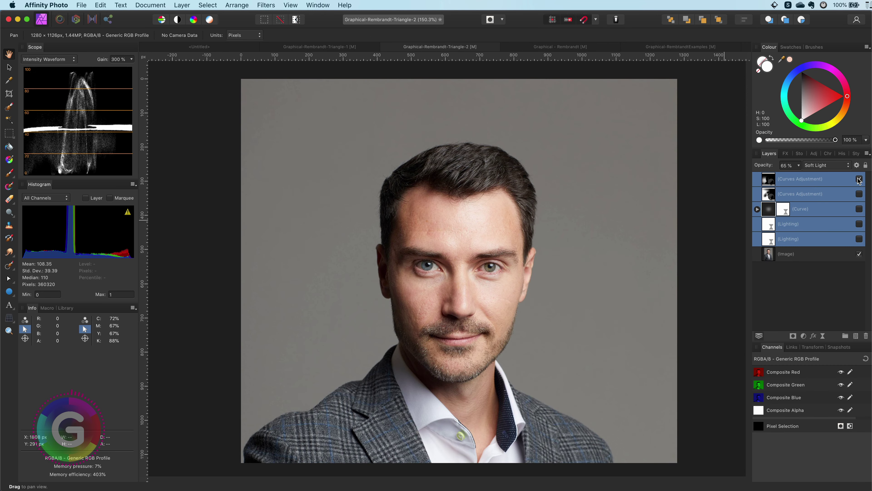
click(860, 179)
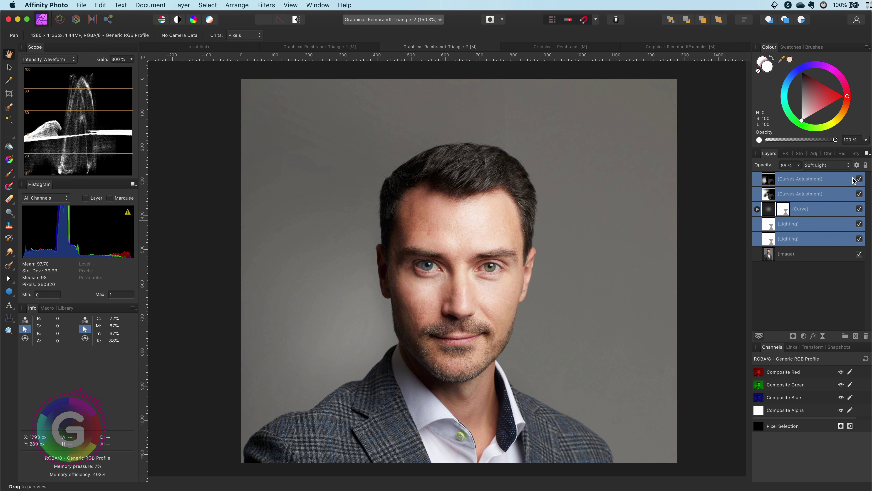
key(Delete)
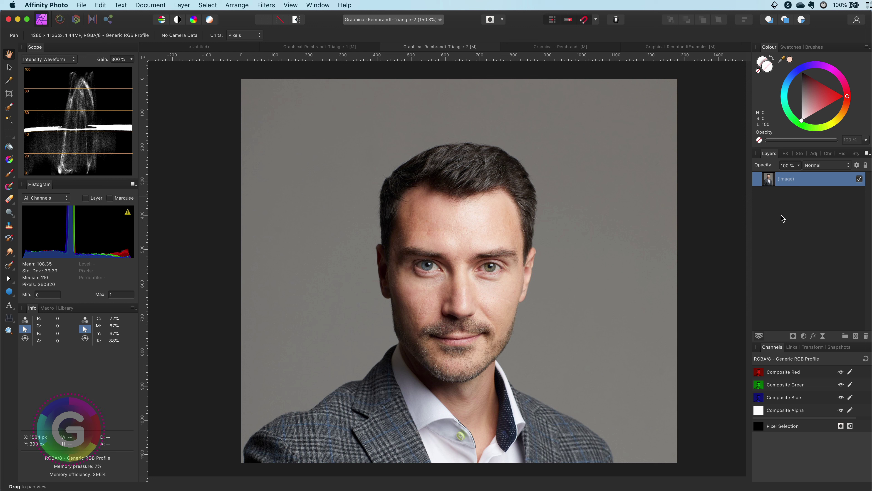
Step: Add a Live Lighting spotlight aimed from the upper right with a narrow cone and 33% ambient
click(822, 336)
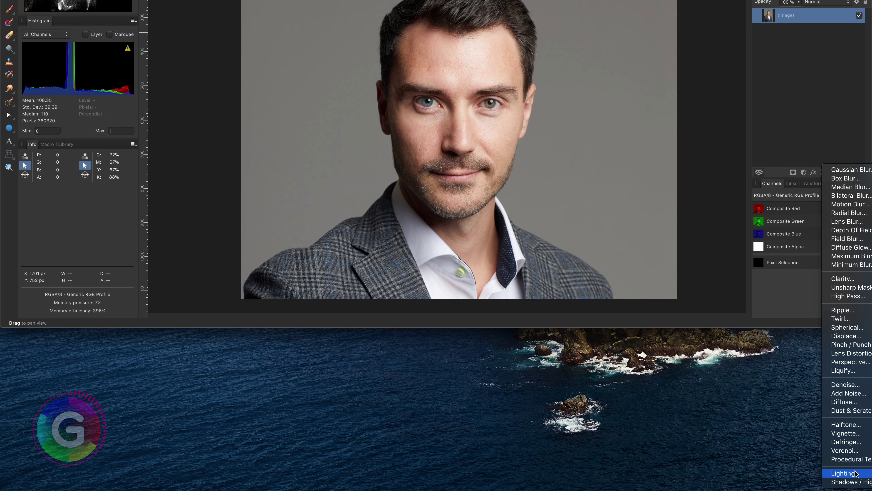
click(854, 473)
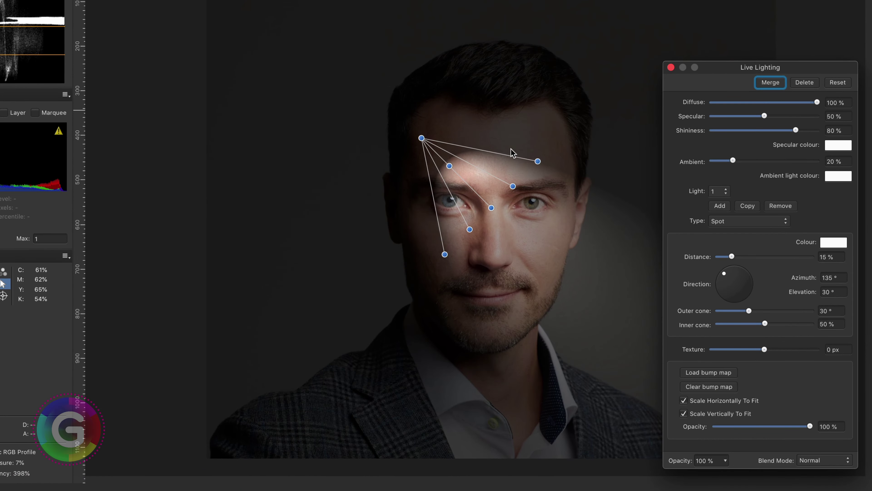
drag(421, 138, 607, 41)
drag(603, 286, 584, 293)
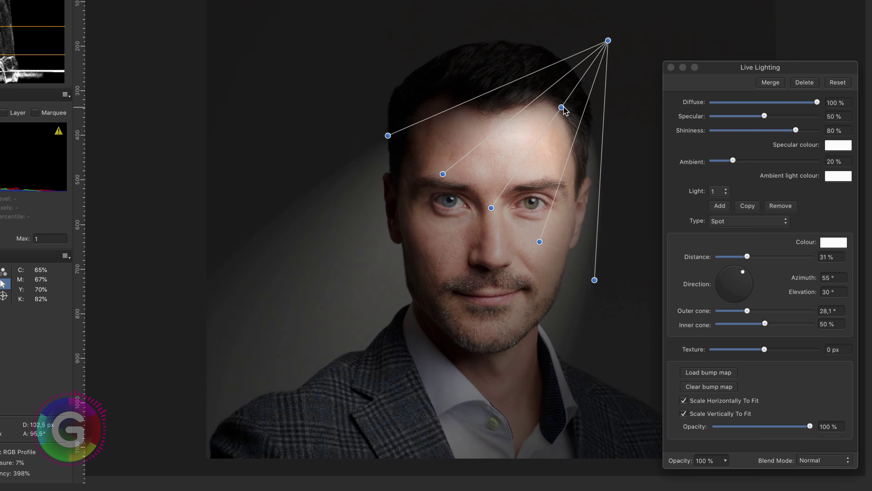
drag(561, 108, 549, 126)
drag(597, 57, 659, 19)
drag(620, 320, 526, 303)
mouse_move(583, 104)
mouse_down()
mouse_move(543, 142)
mouse_move(584, 100)
mouse_up()
drag(734, 160, 747, 159)
mouse_move(583, 100)
mouse_down()
mouse_move(577, 108)
mouse_move(588, 99)
mouse_move(590, 106)
mouse_up()
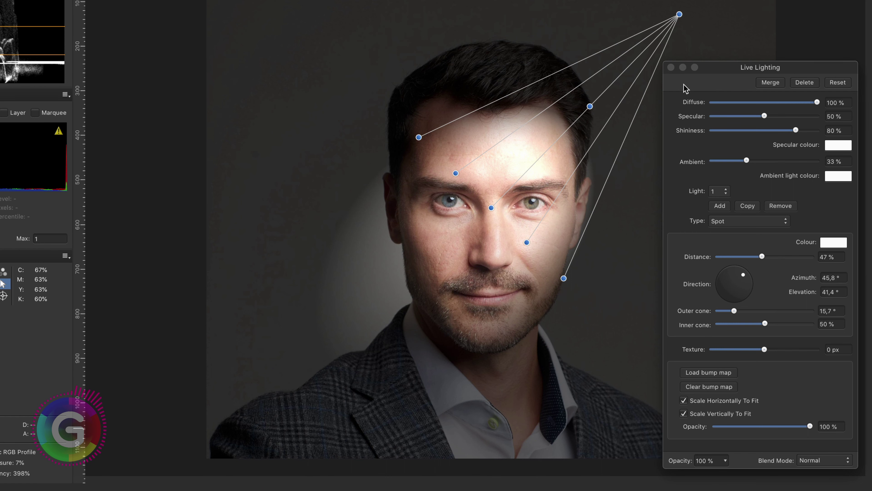
click(671, 67)
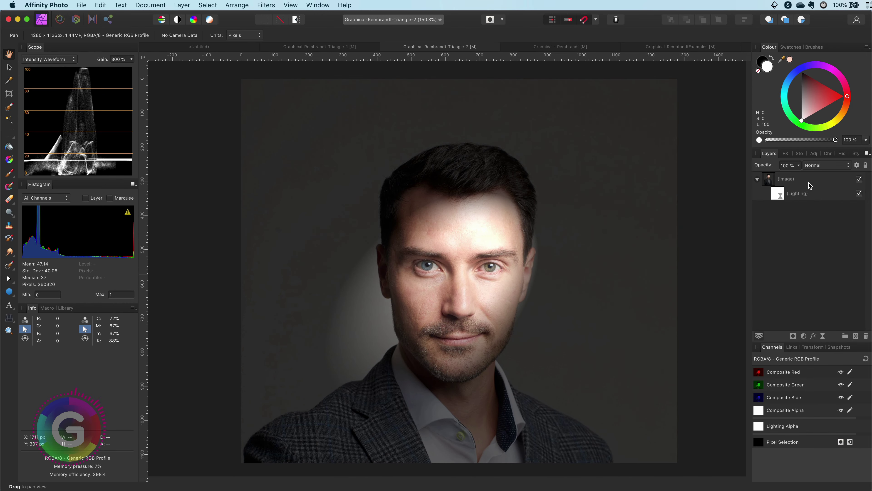
Step: Move the Lighting layer above the Image layer and set it to Soft Light
click(802, 195)
click(777, 194)
drag(778, 192, 806, 171)
click(817, 165)
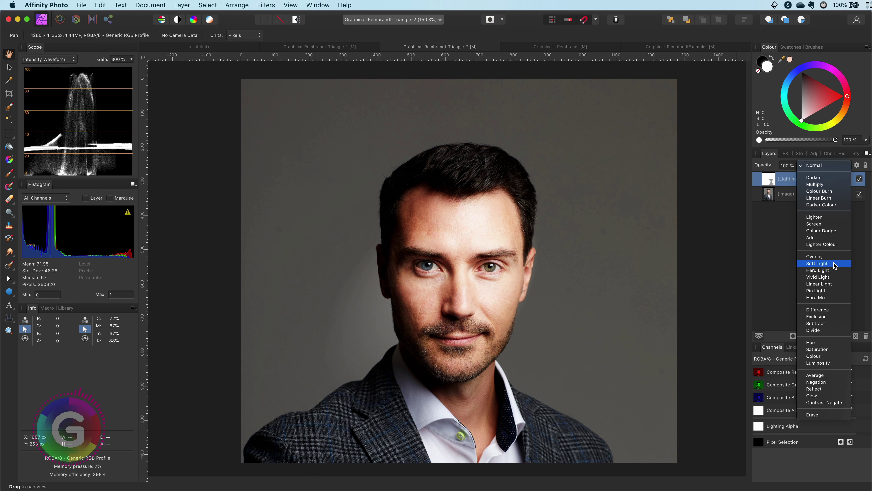
click(834, 264)
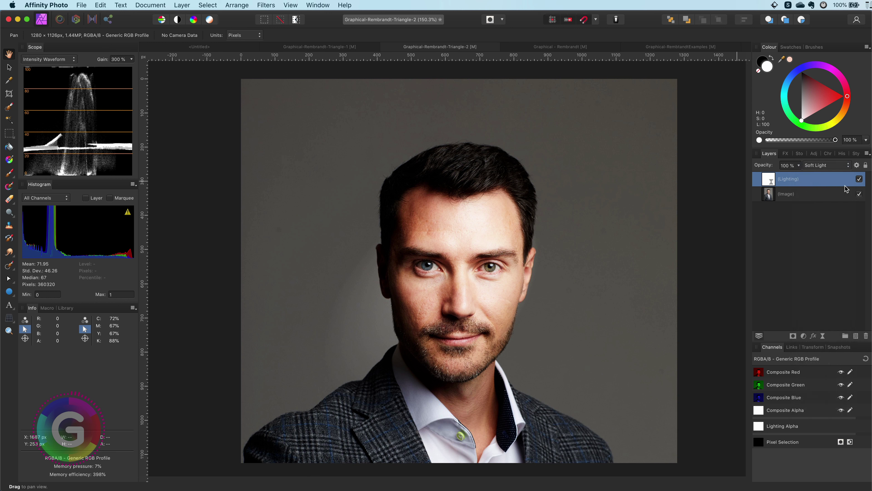
Step: Limit the Lighting layer's Underlying Composition Range, lowering its dark and bright ends
click(856, 165)
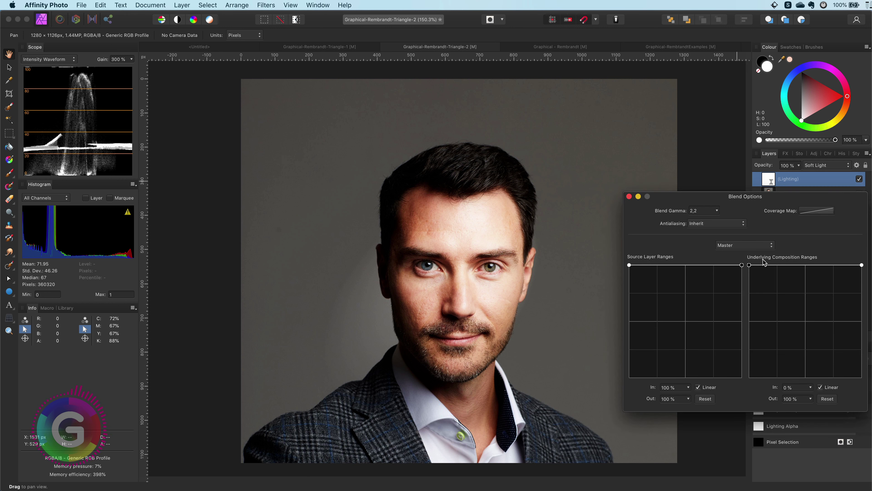
drag(749, 265, 749, 351)
drag(862, 265, 866, 295)
drag(749, 351, 750, 351)
click(629, 196)
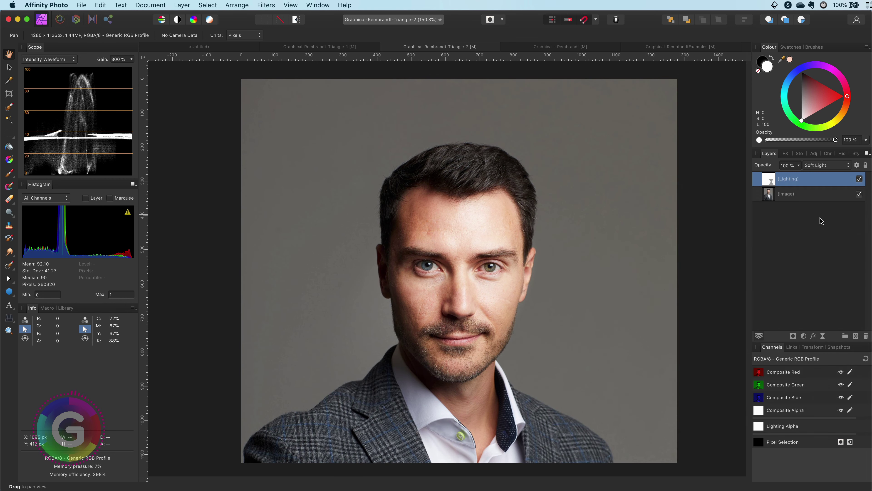
click(859, 179)
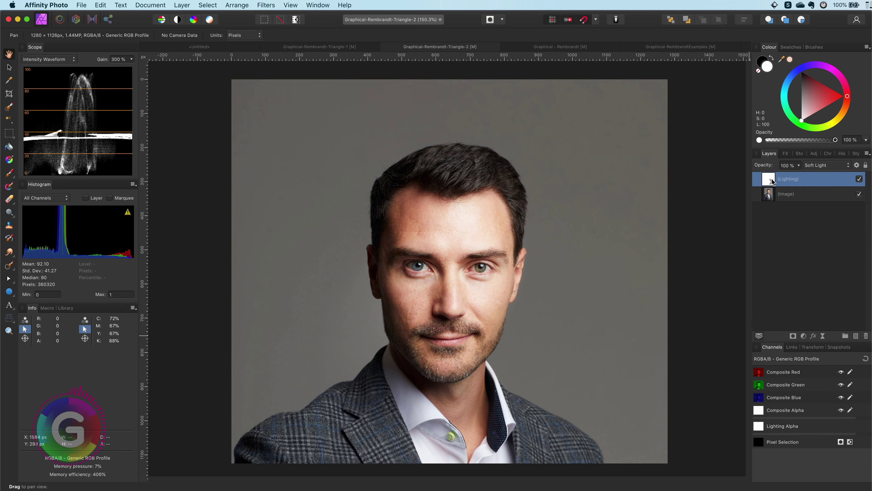
Step: Duplicate the Lighting layer and set the copy's blend mode to Screen
right_click(773, 181)
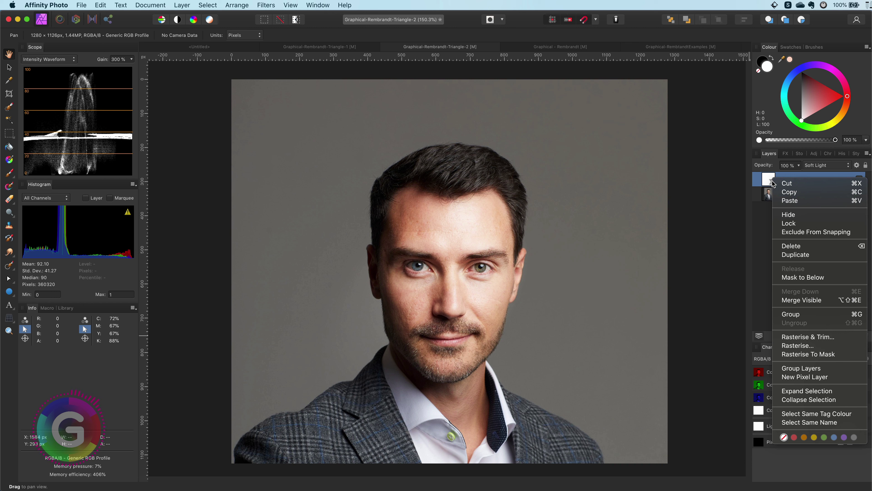
click(790, 255)
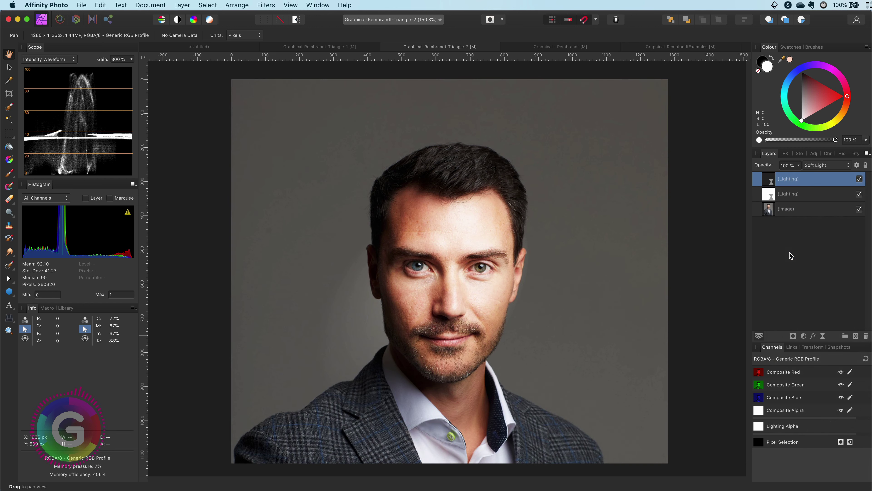
click(822, 165)
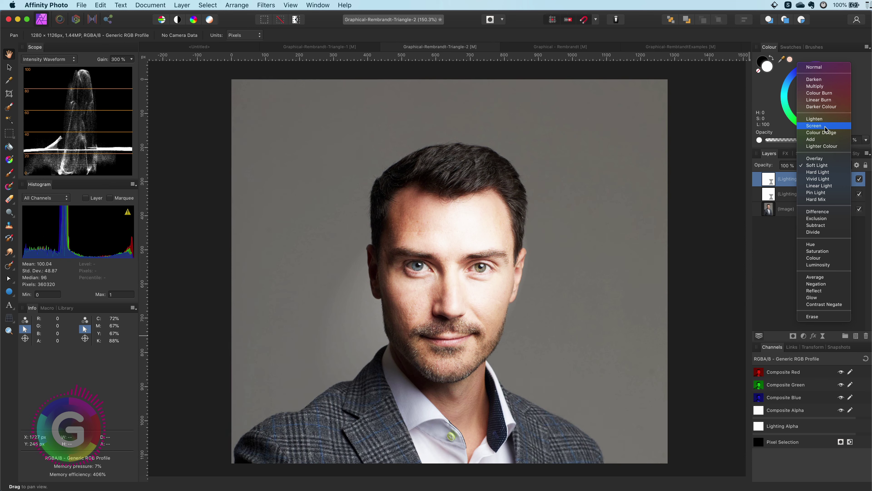
click(825, 126)
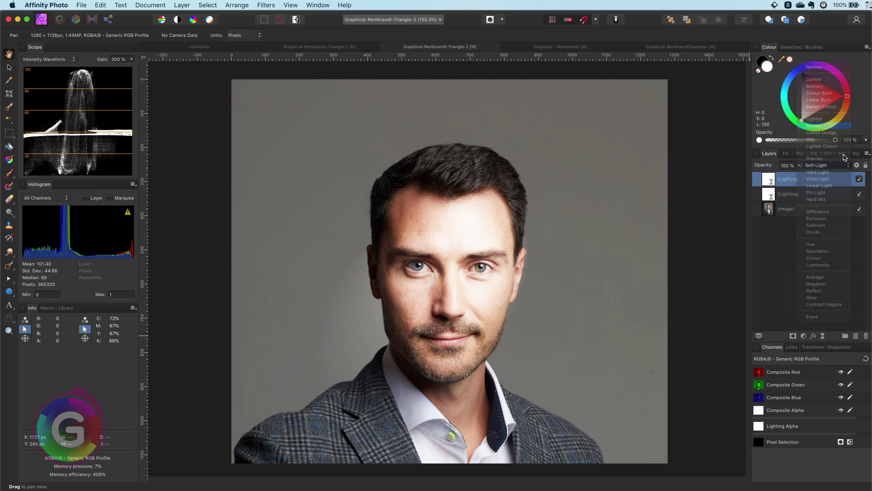
Step: Invert the copy's Underlying Composition Range, then select both Lighting layers
click(857, 165)
drag(749, 351, 750, 265)
drag(862, 293, 862, 378)
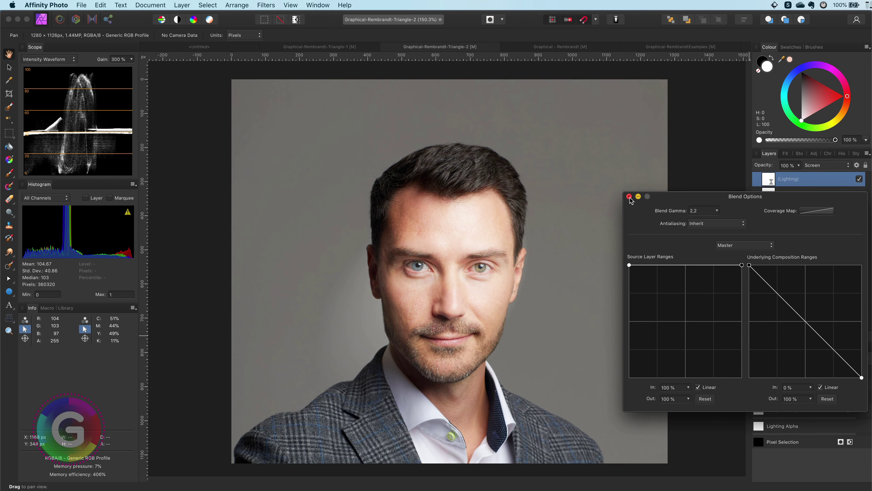
click(629, 197)
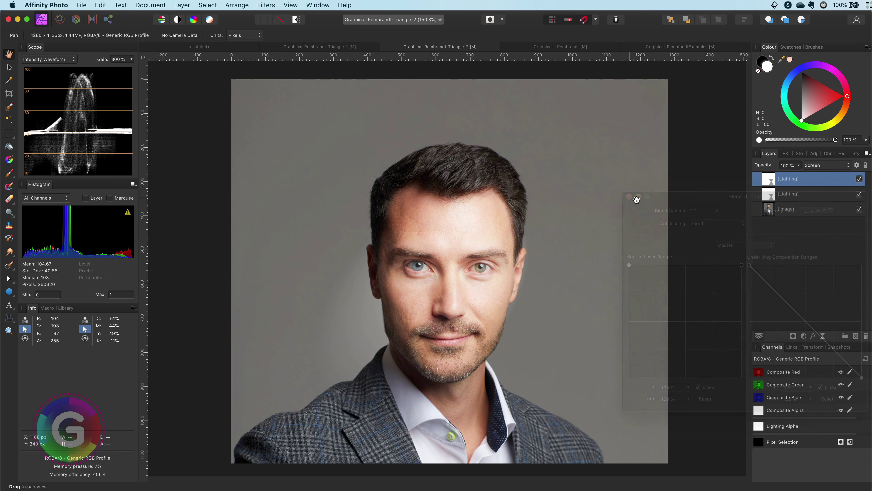
click(780, 197)
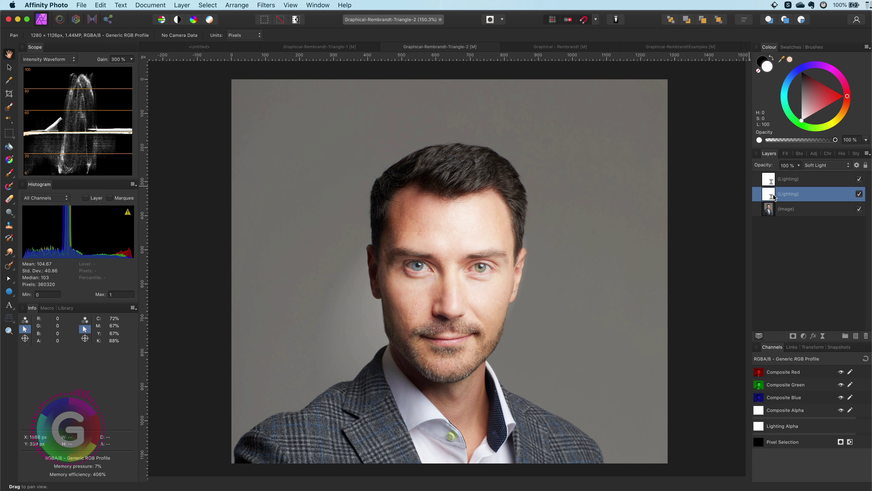
shift+click(770, 183)
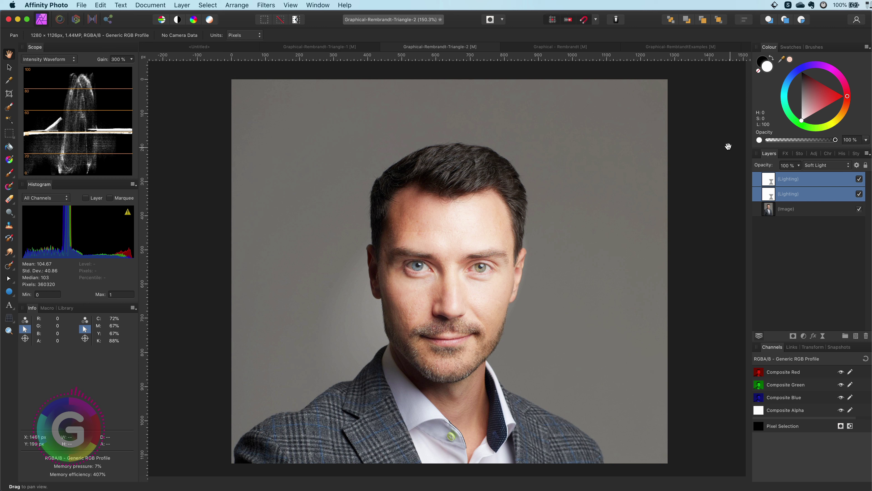
Step: Lower both Lighting layers' opacity to 74%, then the top copy's to 64%
drag(763, 168, 737, 154)
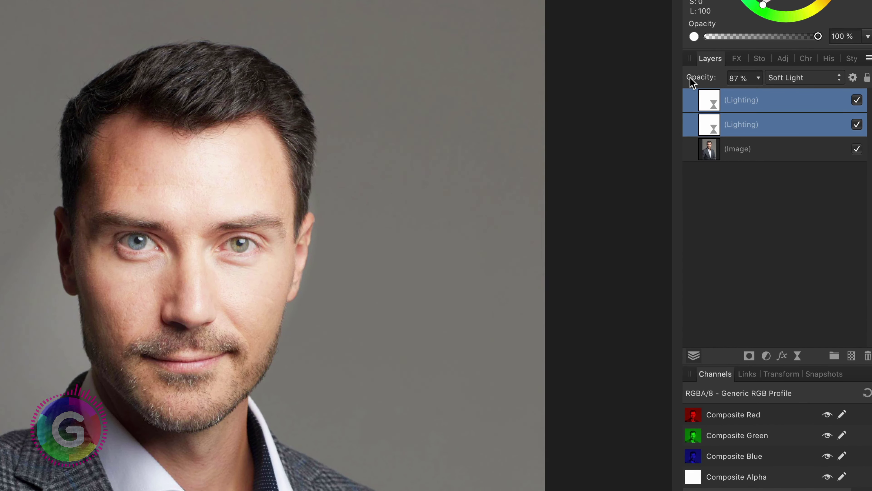
mouse_move(690, 77)
mouse_down()
mouse_move(679, 79)
mouse_move(700, 81)
mouse_up()
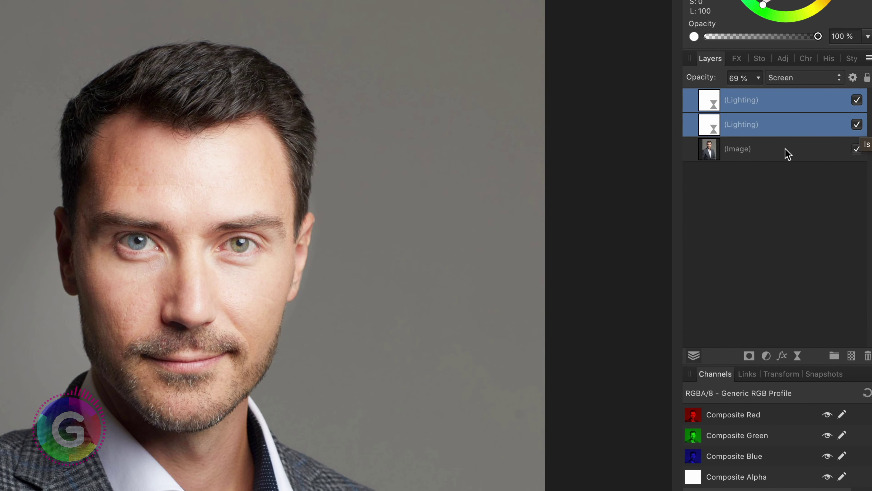
click(781, 146)
click(716, 103)
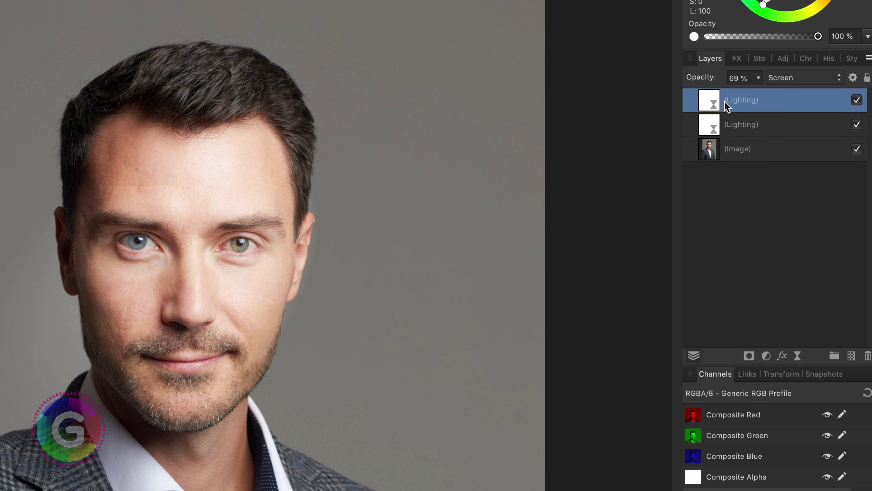
drag(695, 76, 685, 84)
Step: Select both Lighting layers and toggle their visibility to compare the lit result
shift+click(748, 131)
click(857, 124)
click(857, 125)
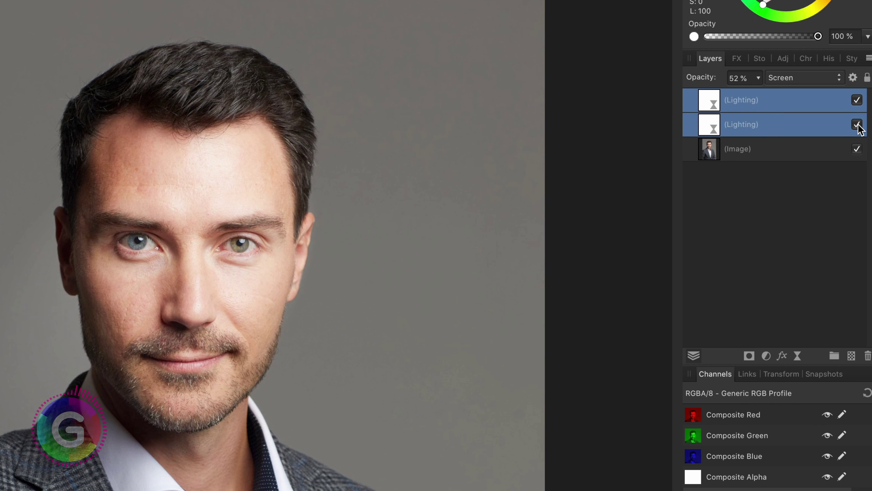
click(857, 125)
click(857, 124)
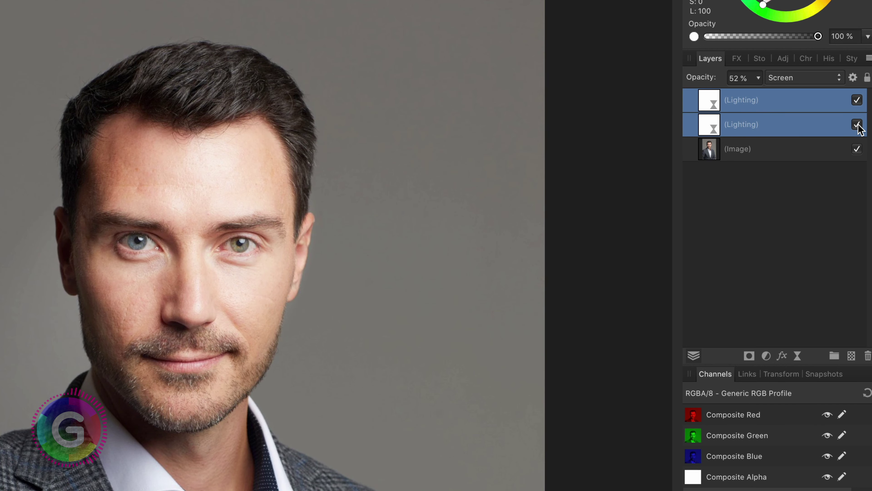
click(852, 356)
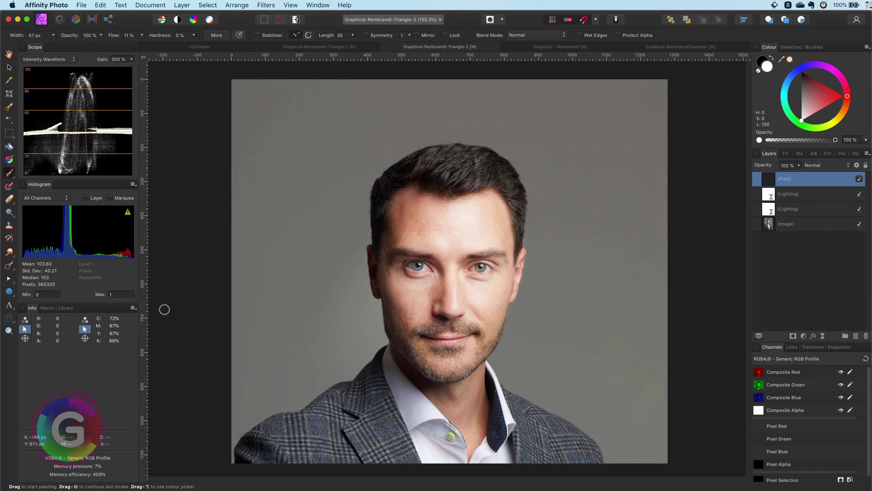
Step: Paint a white triangle highlight on the cheek below the left eye
scroll(398, 305, up, 10)
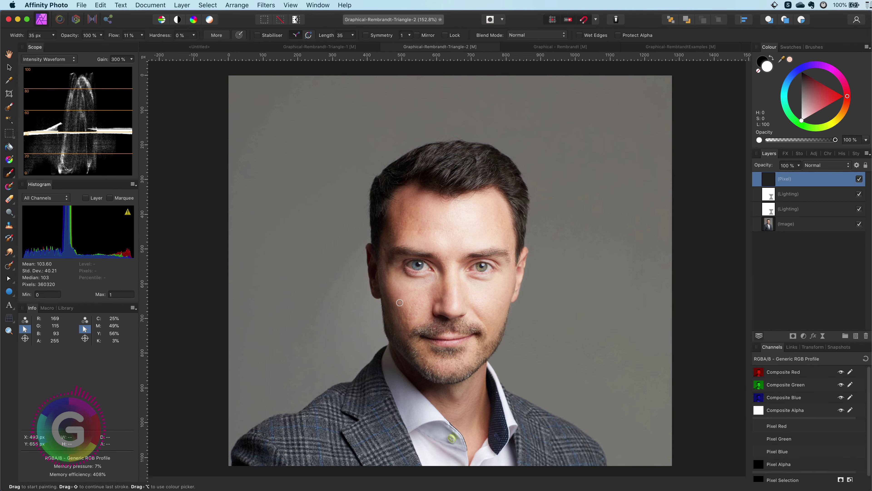
mouse_move(446, 237)
mouse_down()
mouse_move(511, 226)
mouse_move(453, 246)
mouse_move(484, 243)
mouse_move(454, 297)
mouse_move(499, 271)
mouse_move(479, 233)
mouse_move(453, 292)
mouse_move(473, 237)
mouse_move(499, 231)
mouse_move(464, 295)
mouse_move(440, 250)
mouse_up()
key(super+0)
Step: Soften the cheek highlight with a 20.5 px live Gaussian Blur
click(823, 335)
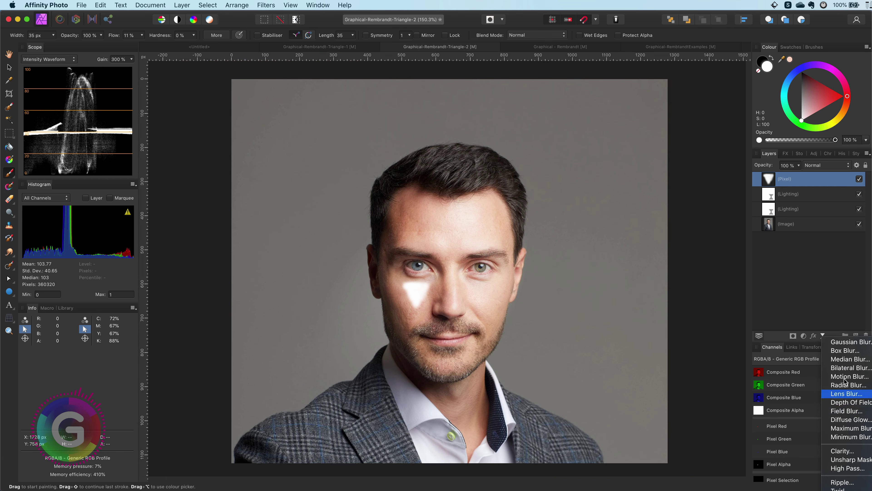
click(838, 342)
drag(601, 447, 658, 455)
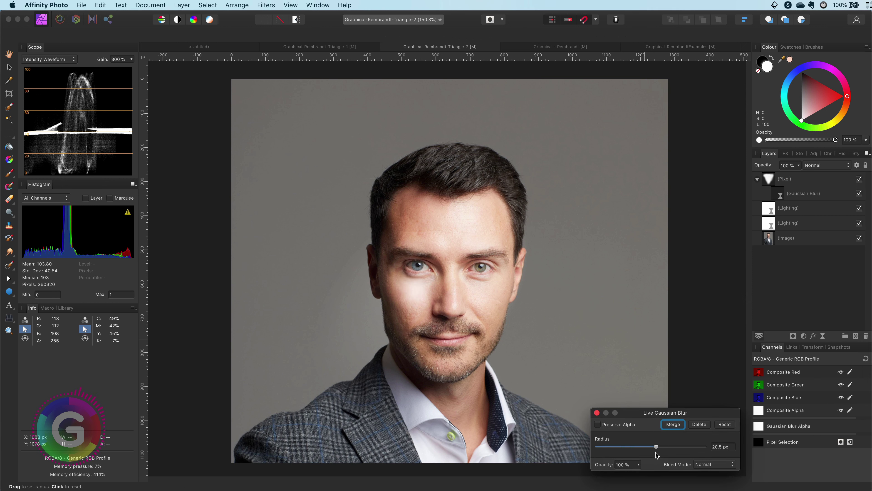
click(598, 413)
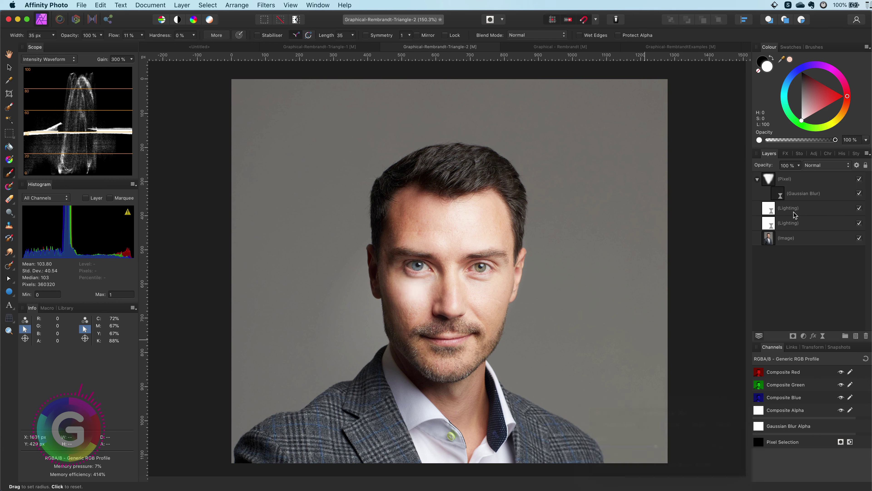
click(804, 180)
click(816, 166)
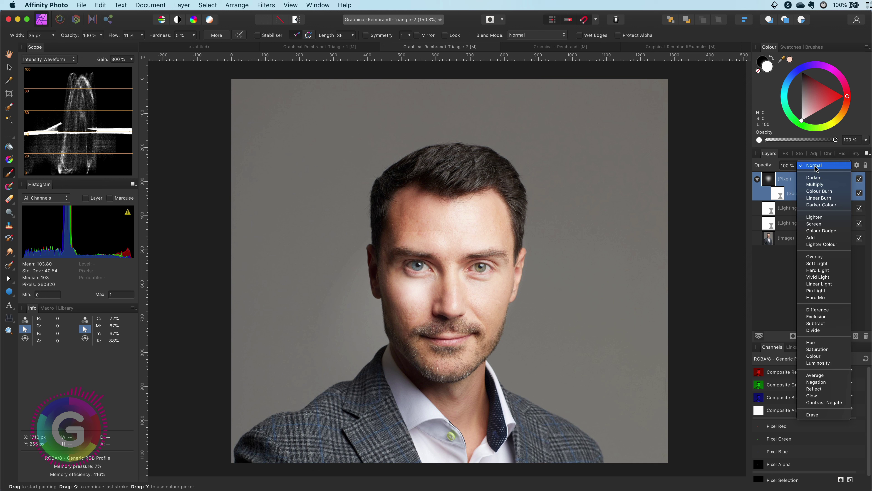
Step: Blend the cheek highlight in Soft Light and rotate it about -11.5°
click(822, 263)
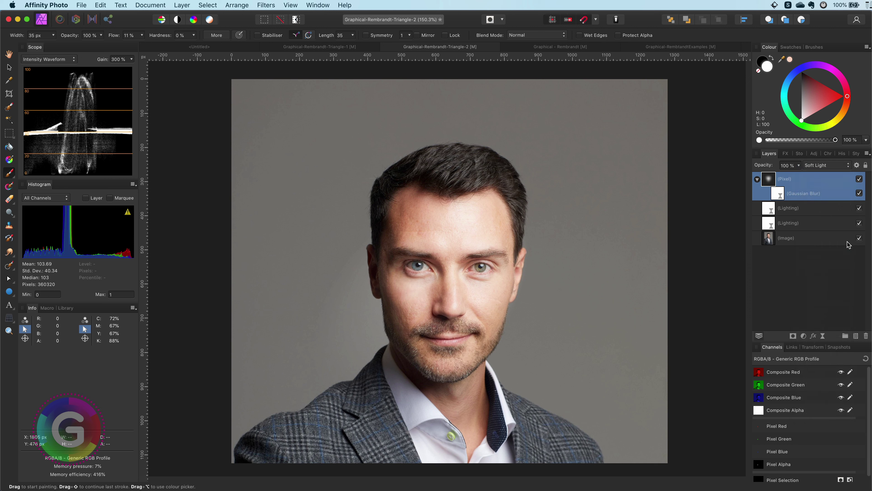
click(860, 179)
click(859, 179)
key(v)
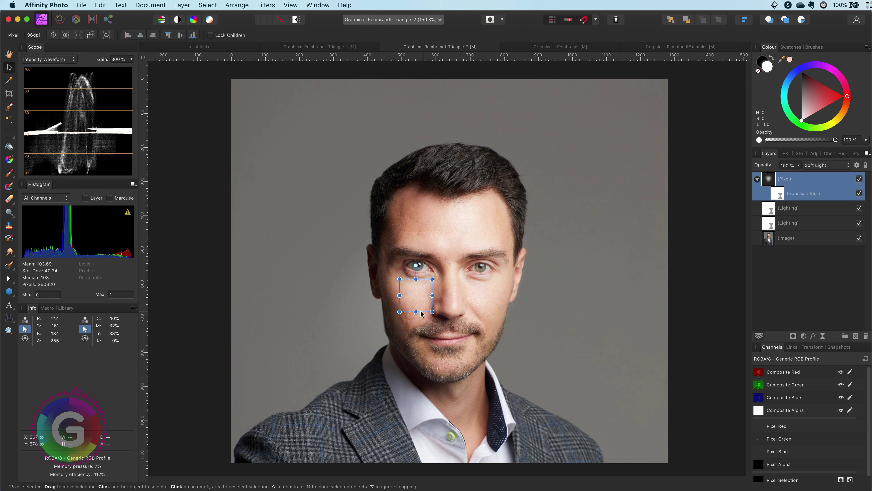
drag(416, 265, 424, 265)
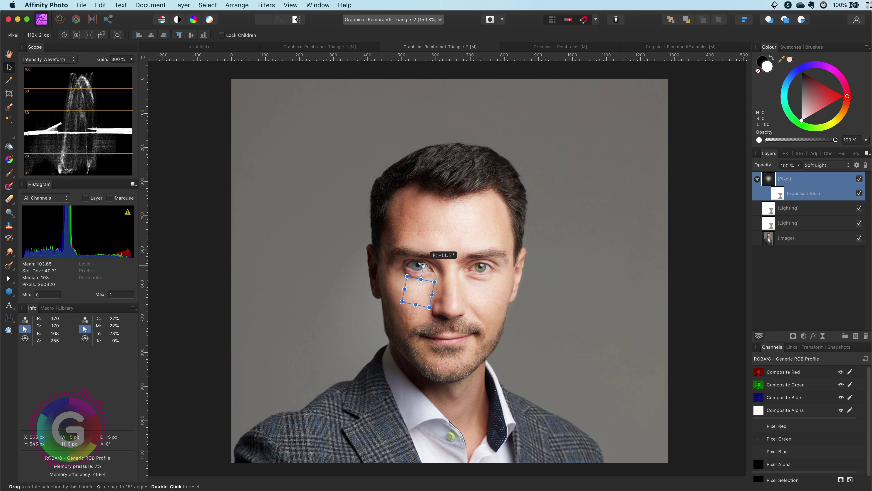
Step: Set the cheek highlight layer to Overlay blending at 57% opacity
click(348, 322)
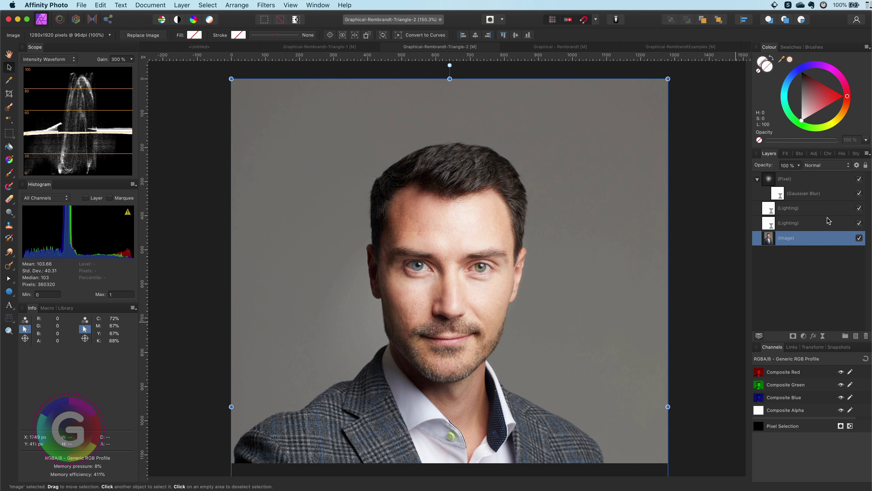
click(832, 201)
click(833, 168)
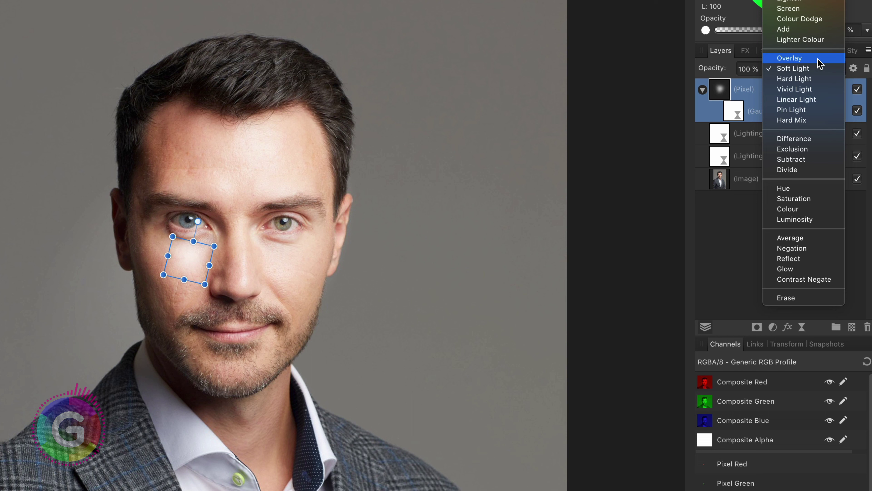
click(532, 244)
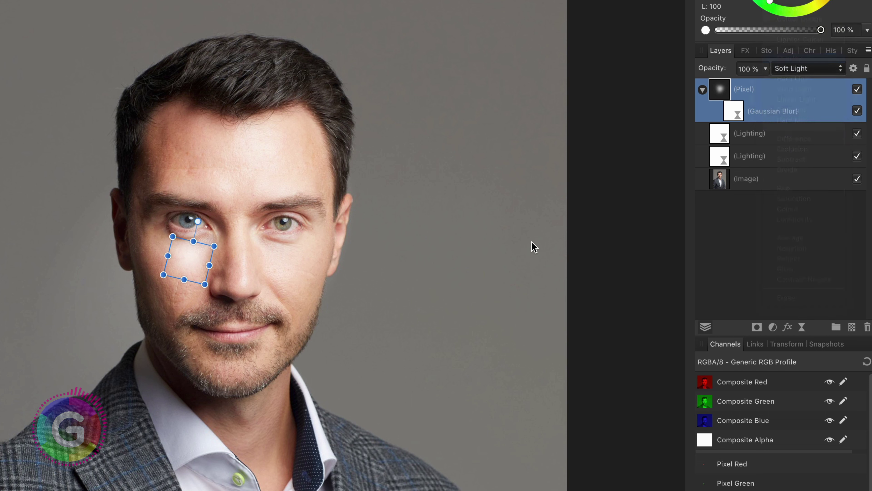
click(534, 246)
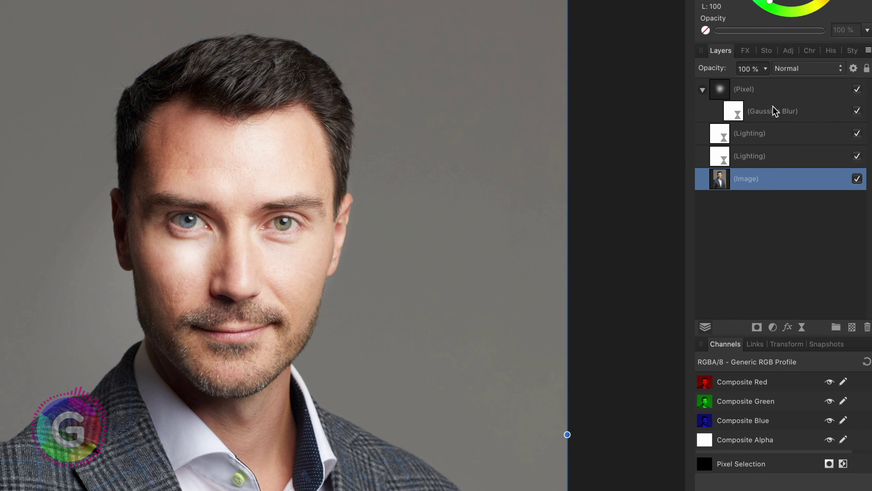
click(774, 96)
key(6)
key(8)
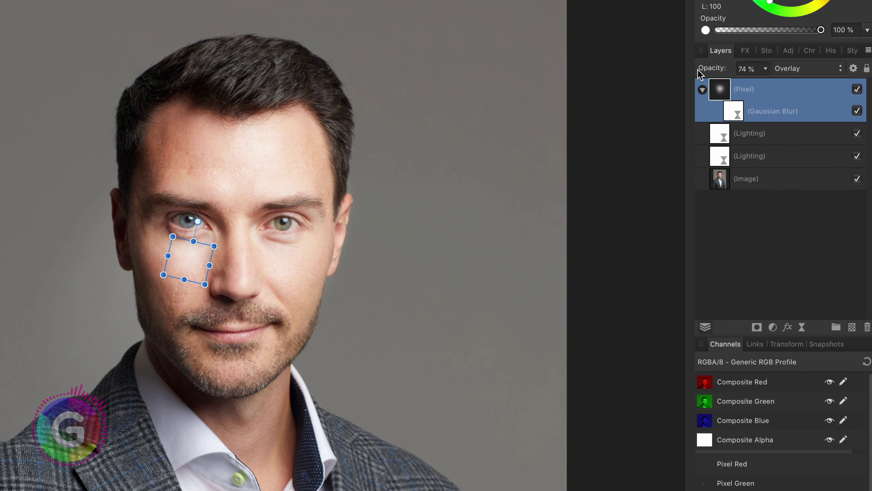
mouse_move(695, 69)
mouse_down()
mouse_move(671, 71)
mouse_move(694, 70)
mouse_up()
drag(679, 70, 688, 70)
click(631, 267)
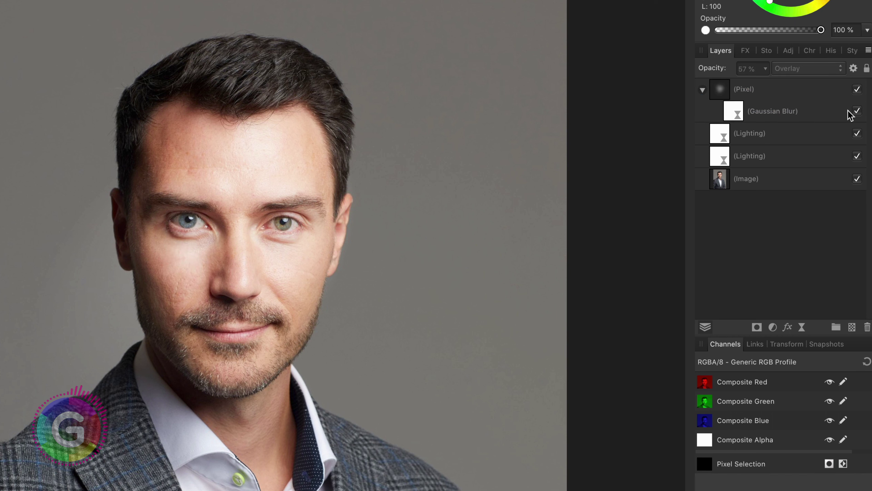
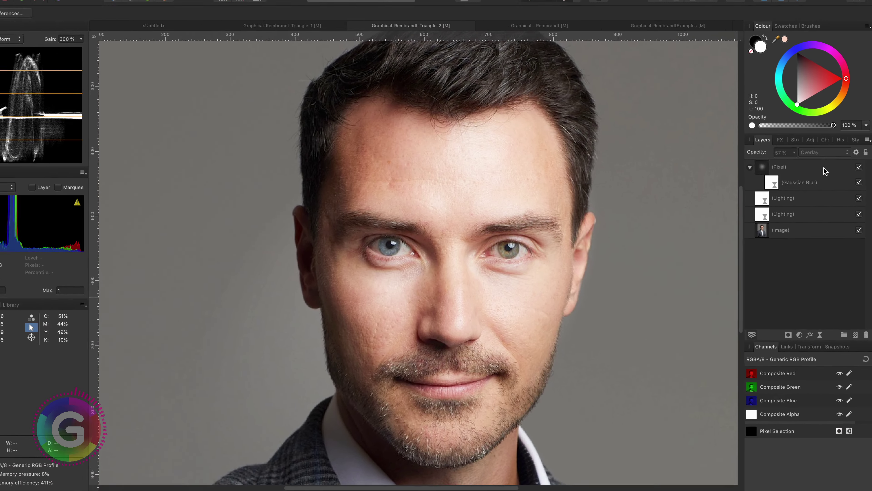
Step: Toggle the two Lighting layers off and on to compare, then fit the portrait to the window
click(825, 167)
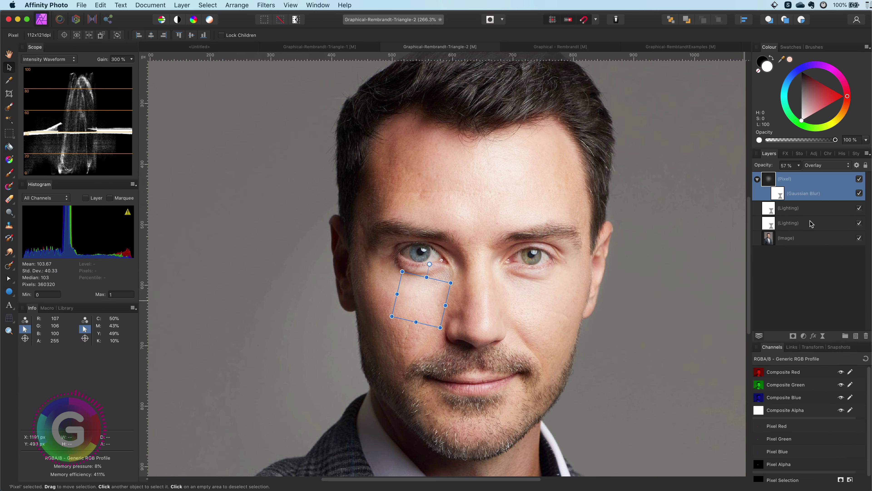
shift+click(809, 214)
click(859, 214)
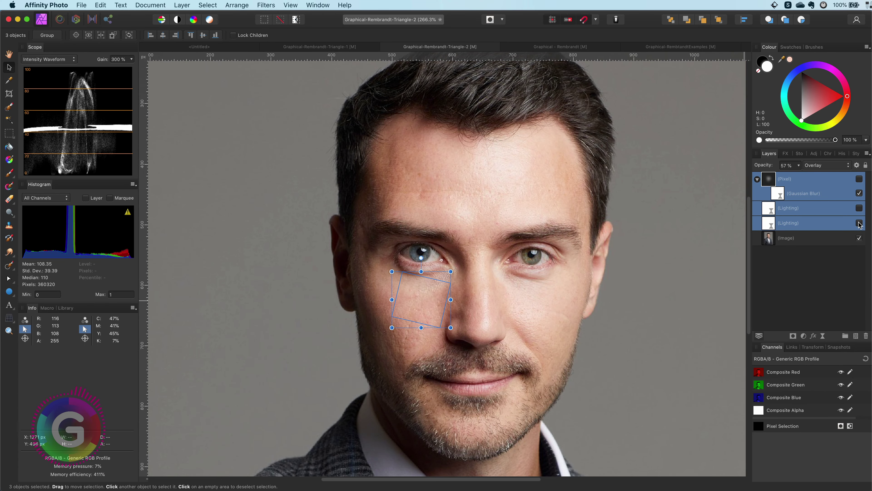
click(859, 224)
click(860, 224)
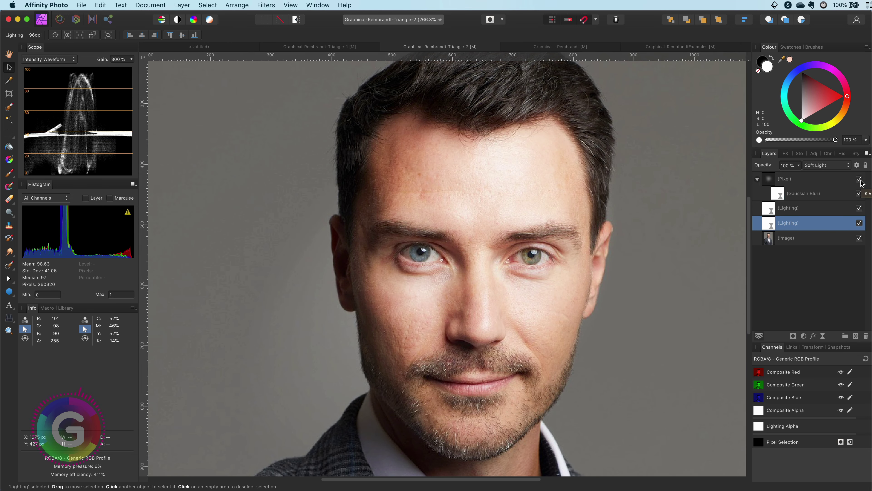
key(super+0)
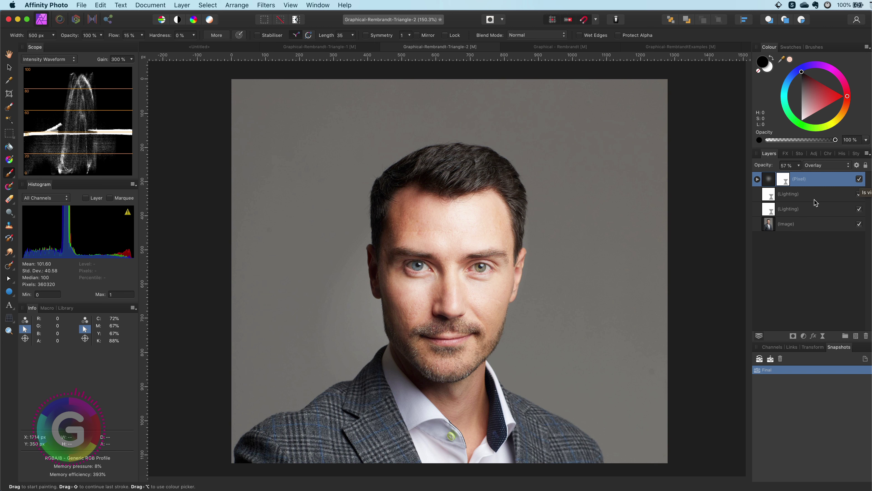
Step: Raise the lower Lighting layer to 100% opacity and drop the upper Screen Lighting layer to 47%
click(812, 209)
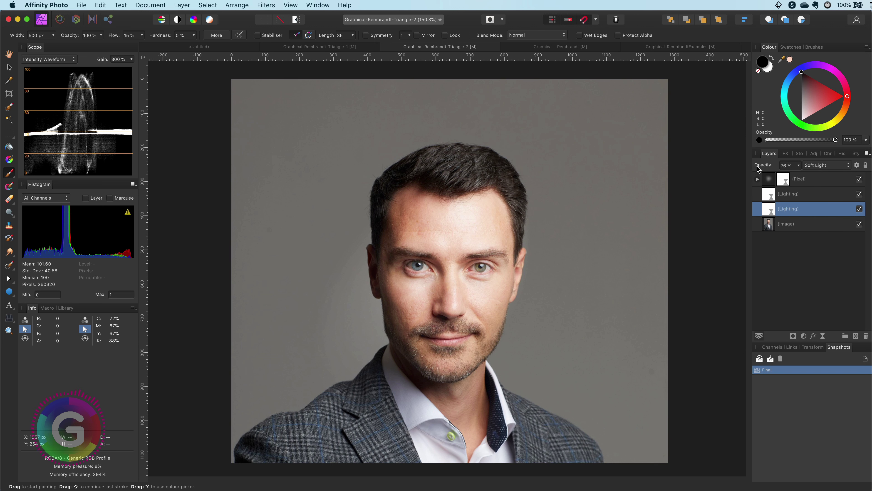
mouse_move(745, 170)
mouse_down()
mouse_move(803, 168)
mouse_move(699, 168)
mouse_move(761, 168)
mouse_up()
click(815, 189)
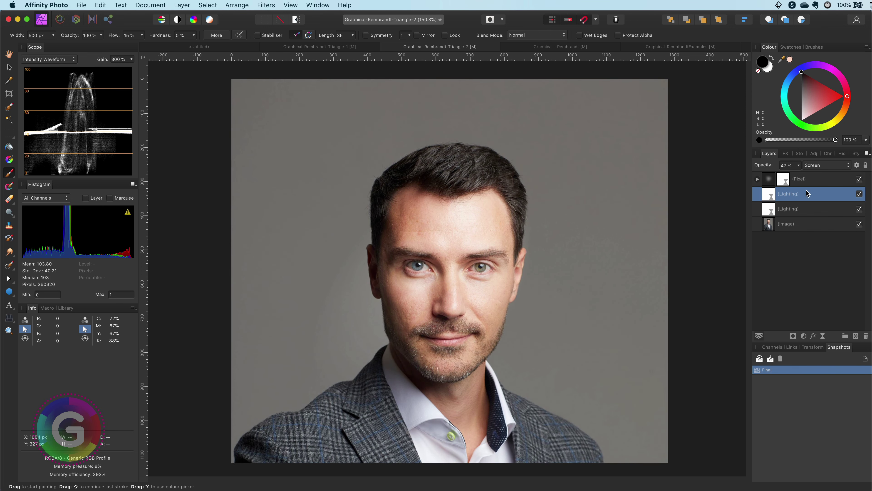
click(808, 179)
Step: Add a Curves adjustment with its midpoint pulled down, then paint its darkening off the right background
click(804, 337)
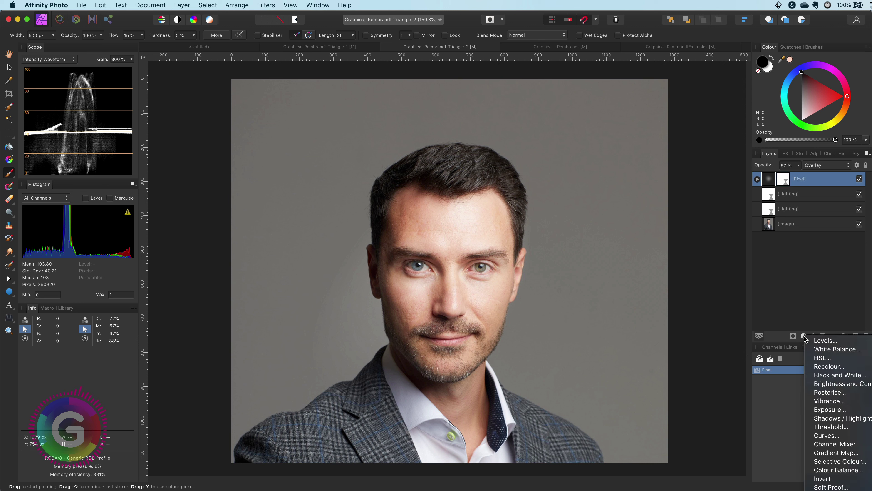
click(827, 435)
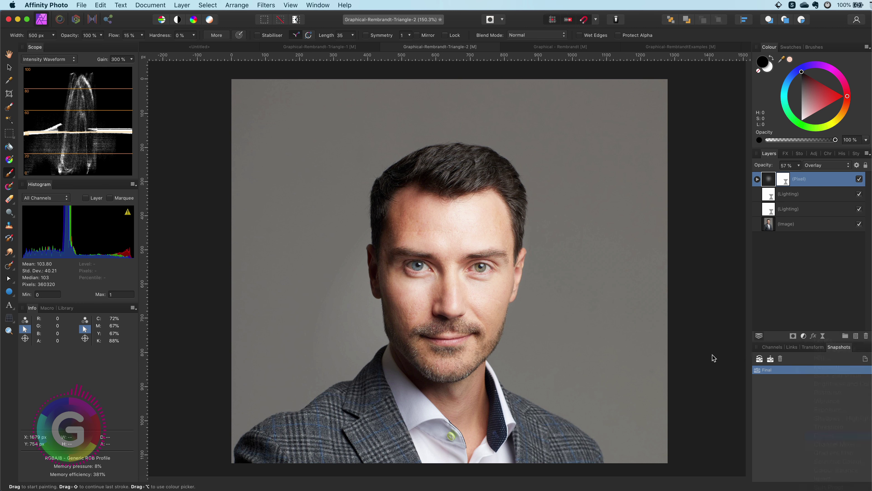
drag(654, 346, 653, 354)
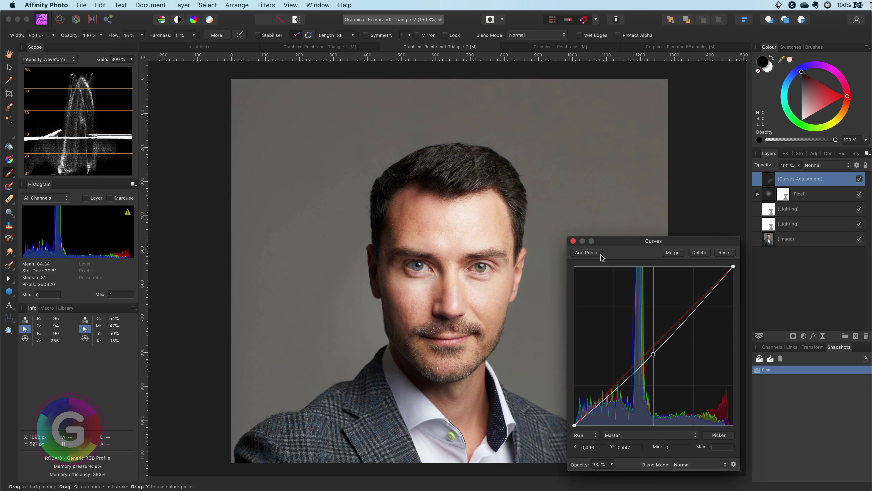
click(573, 240)
mouse_move(650, 102)
mouse_down()
mouse_move(659, 190)
mouse_move(638, 444)
mouse_move(565, 346)
mouse_move(668, 169)
mouse_move(685, 285)
mouse_move(635, 97)
mouse_up()
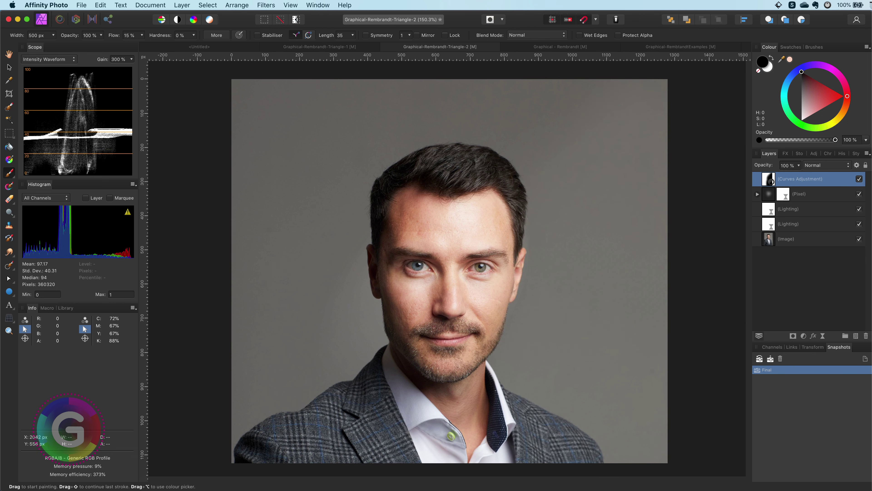
Step: Add a second Curves adjustment that lifts the midtones, and invert its mask
click(803, 336)
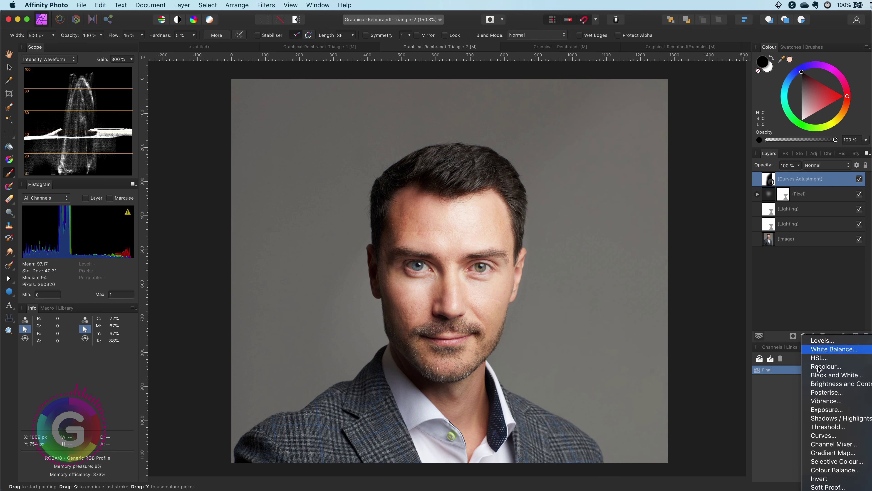
click(824, 436)
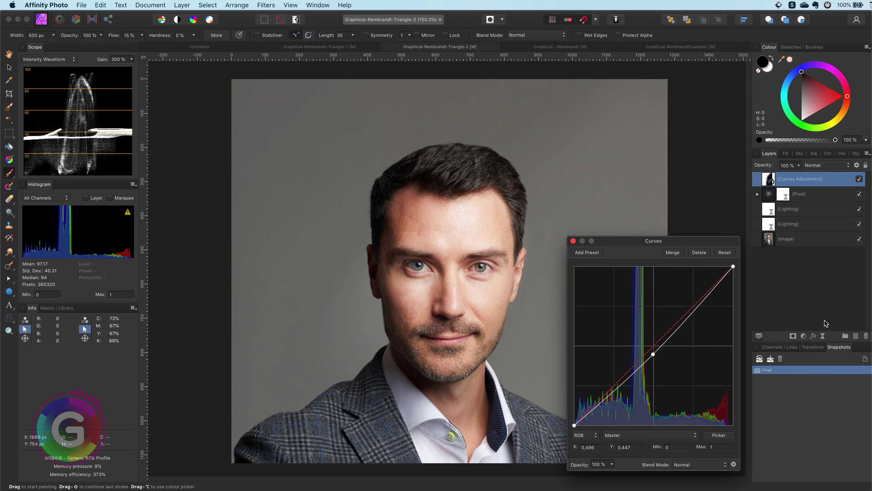
drag(651, 348, 650, 340)
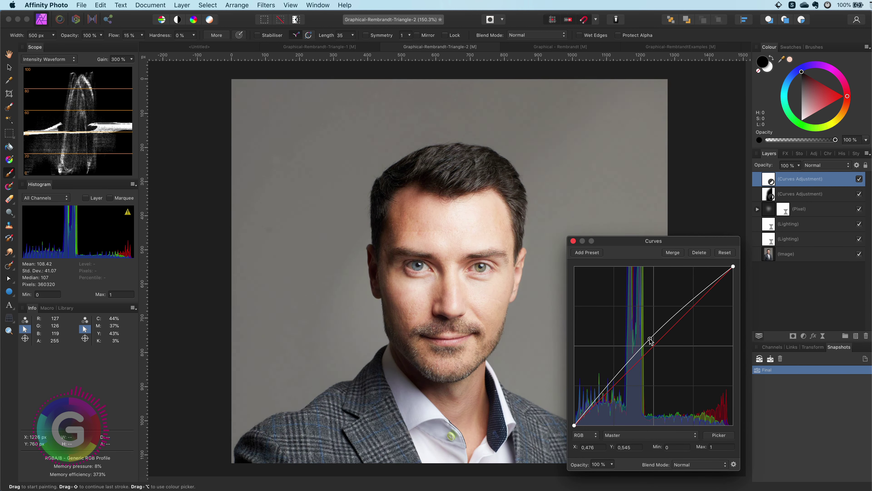
click(573, 240)
key(super+i)
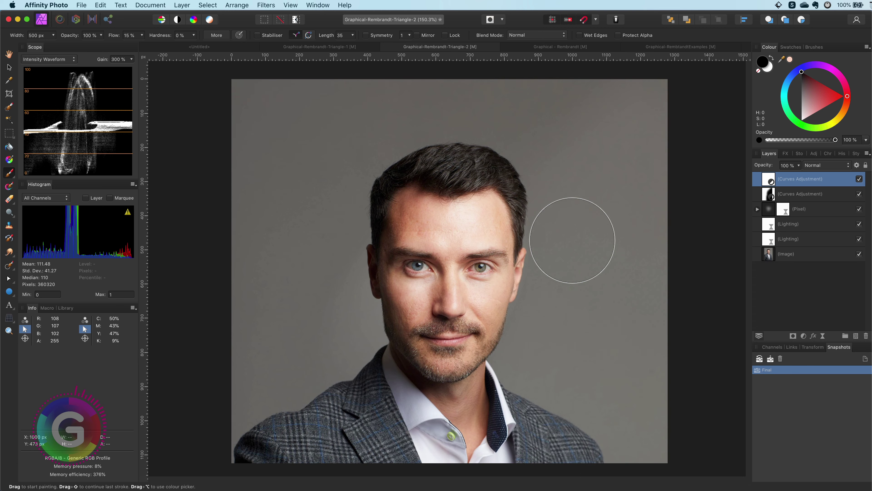
Step: Set the brush to about 694 px in white and paint over the background left of the face
key(])
key(])
key(])
key(])
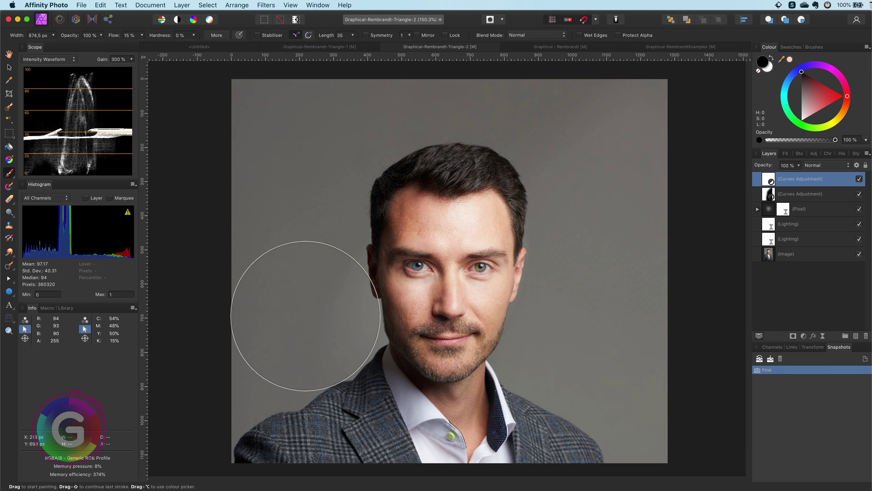
key([)
key([)
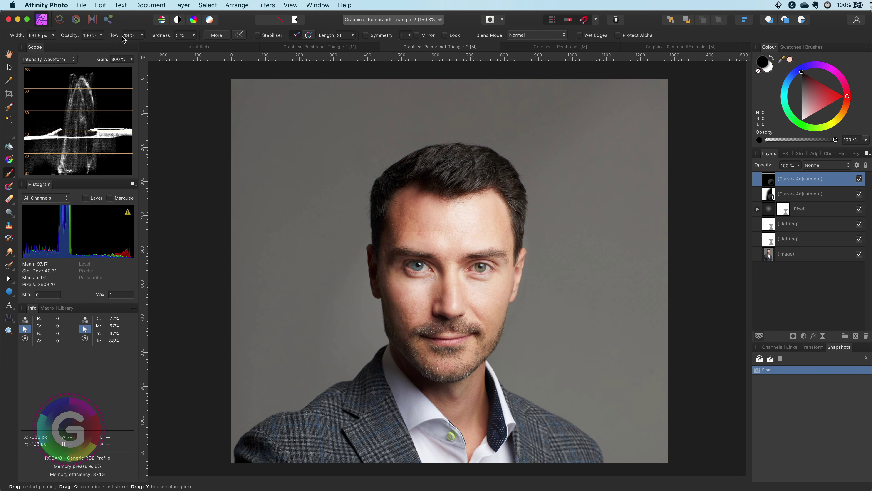
scroll(124, 35, up, 10)
key(])
key(])
key(])
drag(319, 327, 282, 312)
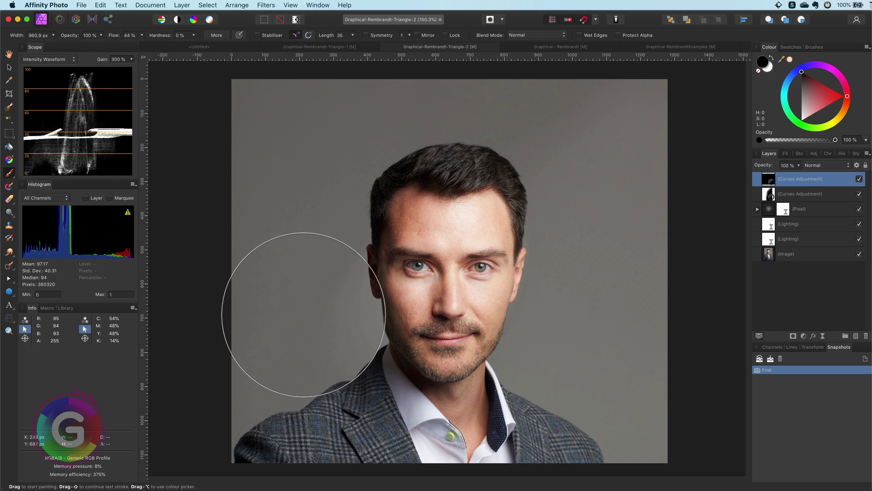
drag(829, 96, 799, 124)
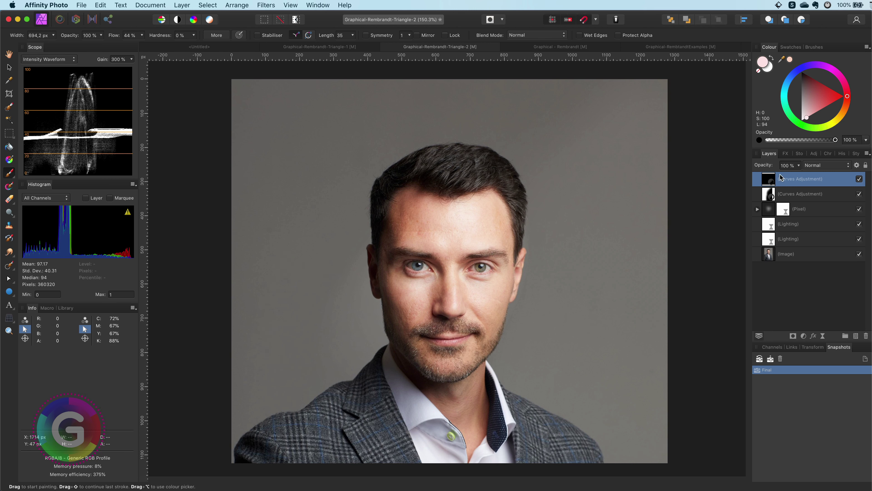
drag(327, 322, 312, 338)
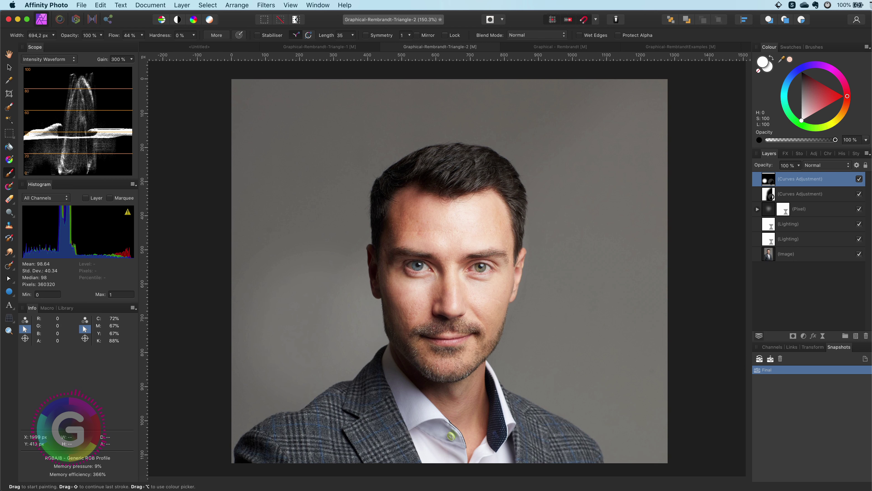
Step: Toggle the top Curves layer off and on to compare the background
click(859, 180)
click(859, 180)
click(859, 180)
click(859, 180)
Step: Hide and re-show the five edit layers to compare against the original photo
shift+click(824, 239)
click(860, 239)
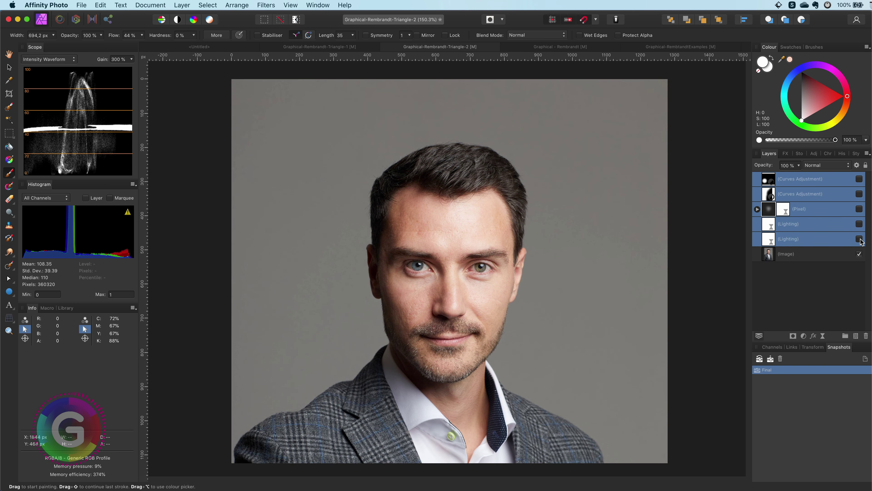
click(859, 239)
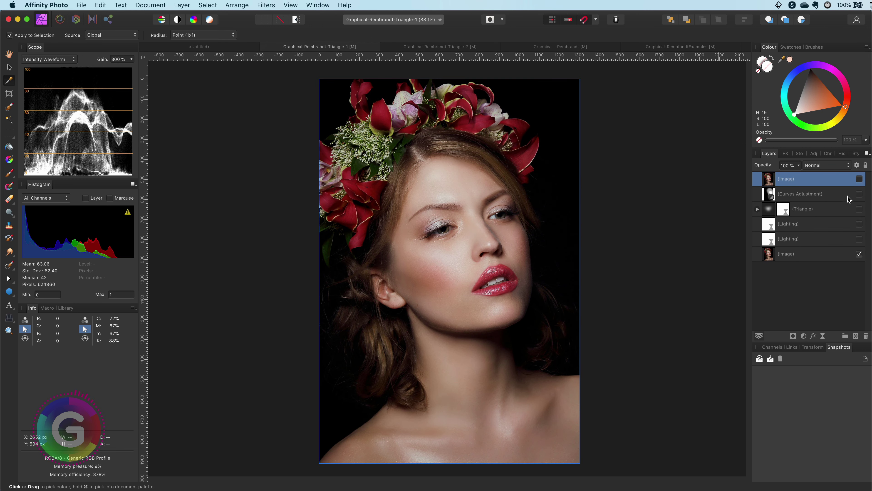
Step: Toggle the woman's unedited top Image copy off and on, leaving it hidden to reveal the lighting edits
click(818, 242)
shift+click(816, 182)
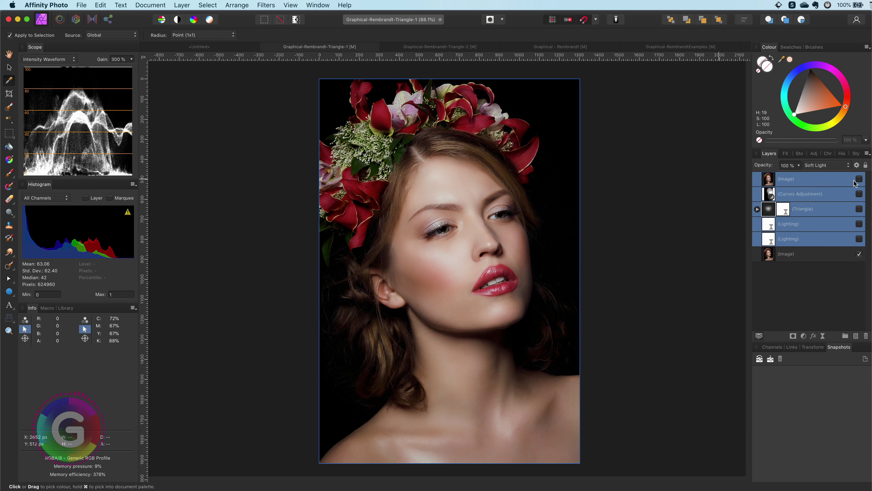
click(822, 182)
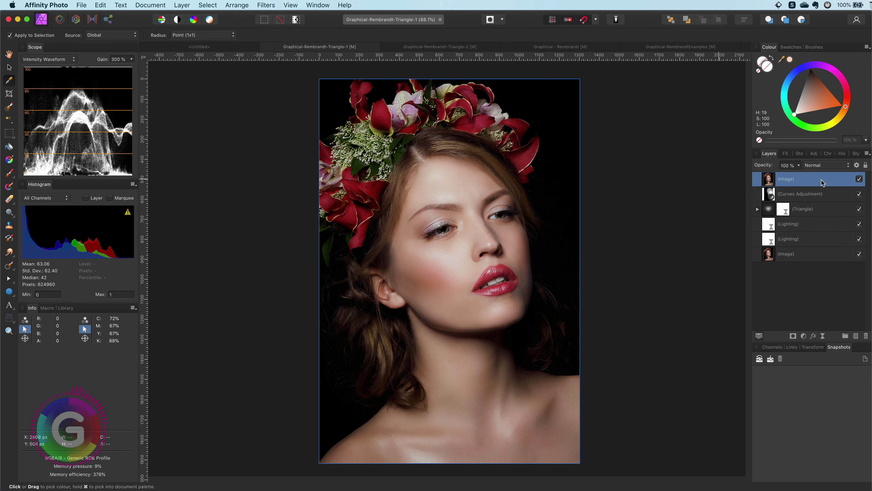
click(859, 179)
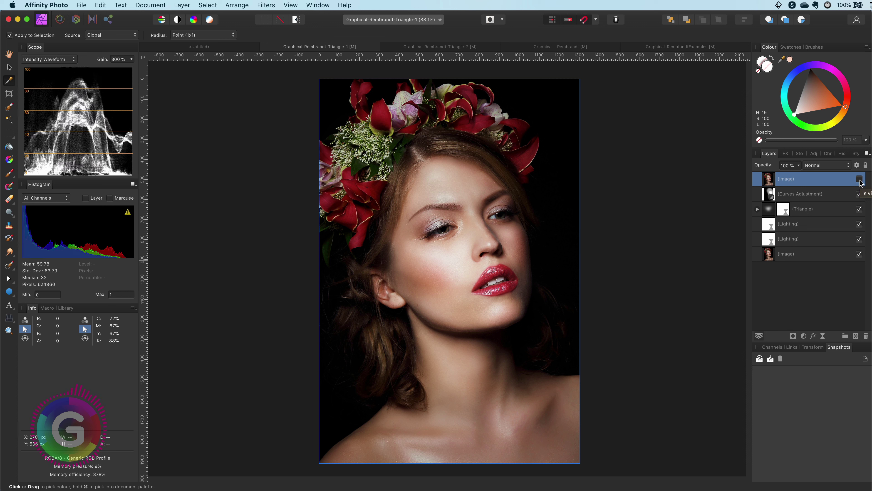
click(859, 179)
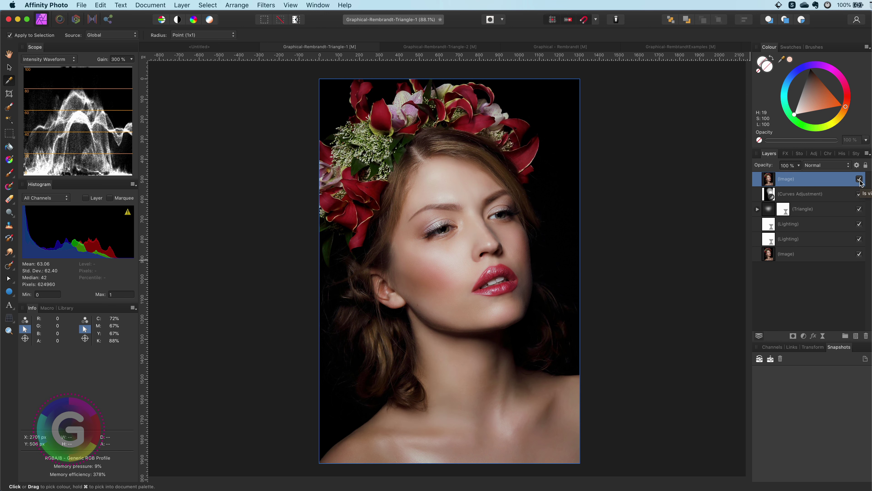
click(859, 179)
click(853, 209)
scroll(503, 231, up, 8)
Step: Resize the triangle highlight under her eye and review its blur settings
key(v)
drag(547, 214, 548, 222)
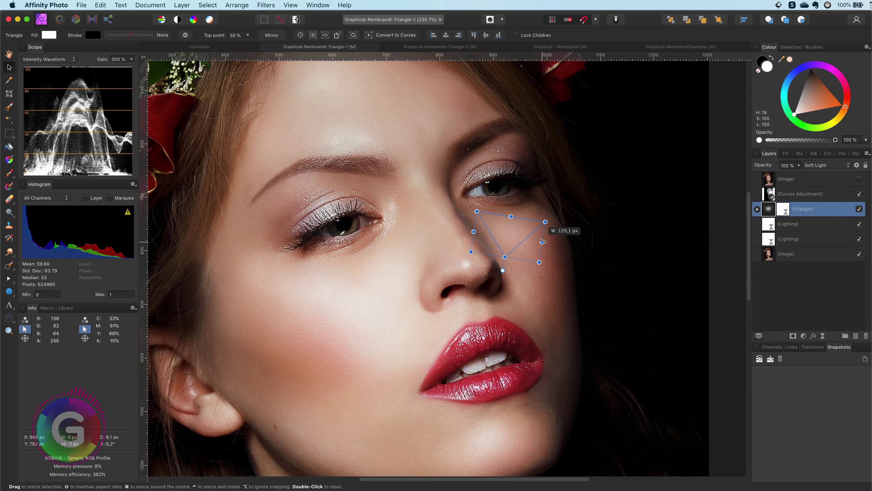
click(757, 209)
double_click(779, 224)
click(790, 209)
key(super+0)
Step: Set the lower Lighting layer to Linear Light at lower opacity and lower its underlying blend range
click(790, 253)
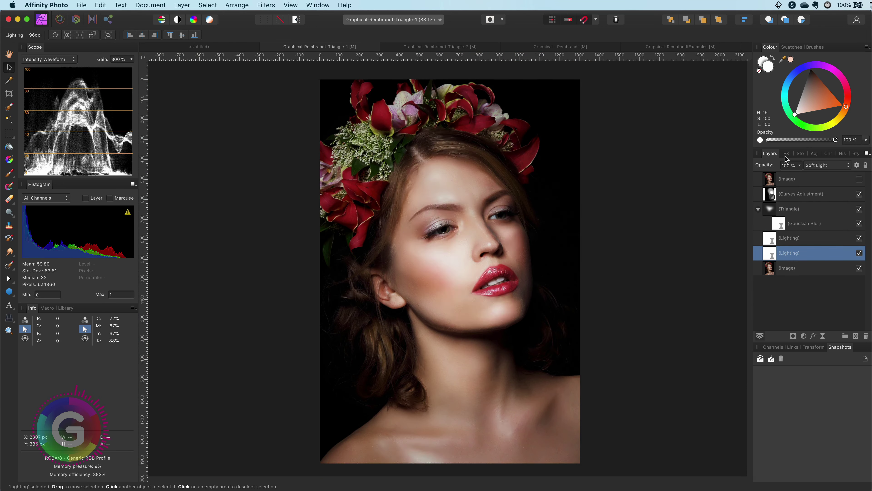
click(826, 165)
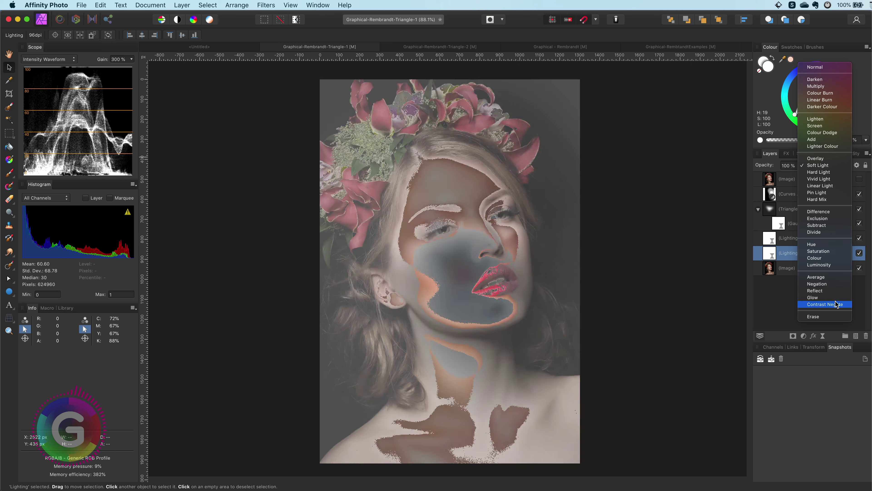
click(829, 187)
drag(765, 165, 736, 167)
click(857, 165)
drag(862, 266, 863, 295)
drag(750, 266, 750, 342)
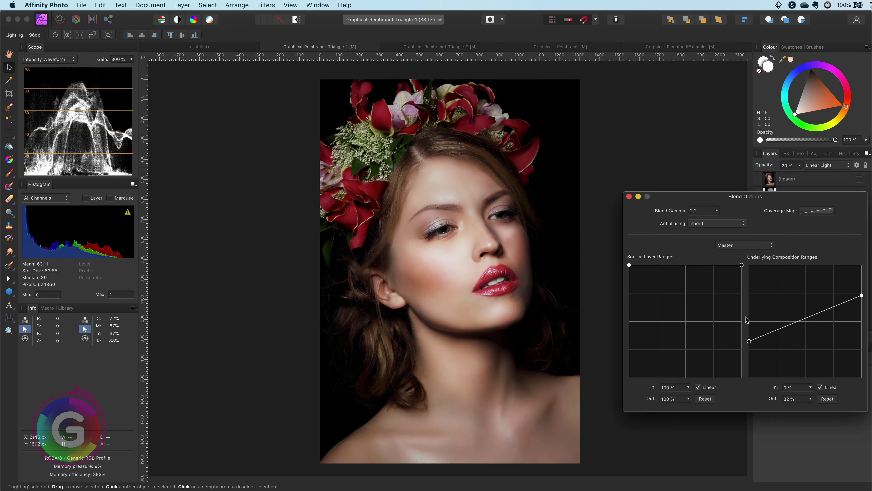
click(629, 197)
Step: Reshape the Curves adjustment's underlying blend range to lift the shadows
double_click(771, 193)
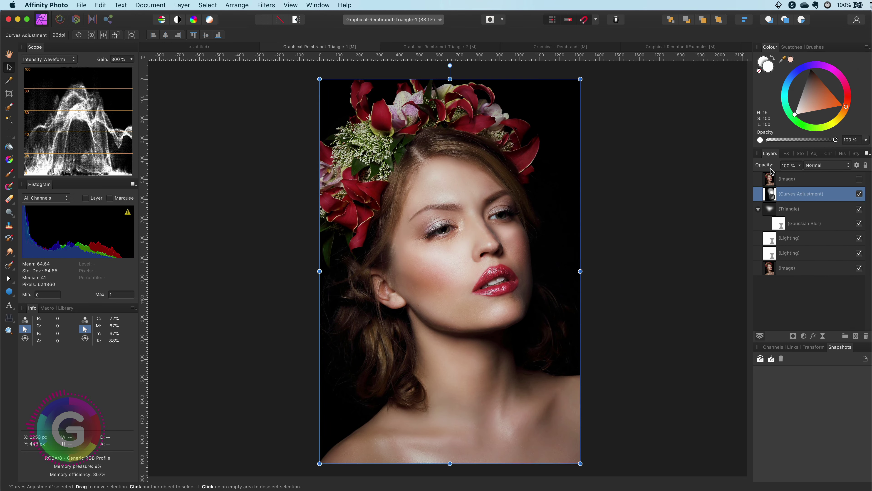
click(573, 241)
click(857, 165)
mouse_move(862, 266)
mouse_down()
mouse_move(861, 277)
mouse_move(863, 266)
mouse_up()
drag(751, 265, 749, 306)
drag(862, 265, 837, 265)
click(629, 197)
Step: Increase the triangle highlight's Gaussian Blur radius
click(789, 209)
click(801, 194)
scroll(481, 224, up, 5)
click(536, 248)
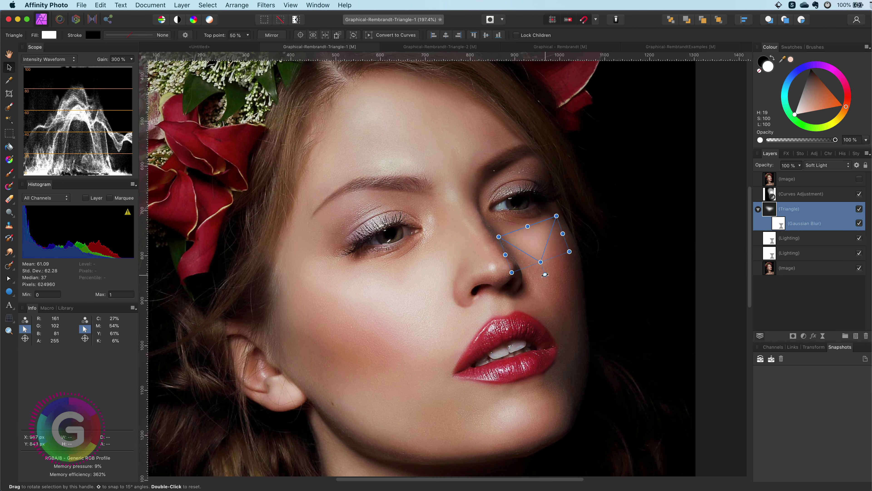
key(super+z)
key(super+0)
double_click(779, 224)
drag(650, 447, 657, 446)
click(598, 413)
scroll(491, 234, up, 5)
Step: Fit the portrait in view and toggle the unedited copy to compare before and after
click(540, 220)
key(super+minus)
key(super+minus)
key(super+minus)
key(super+minus)
click(549, 296)
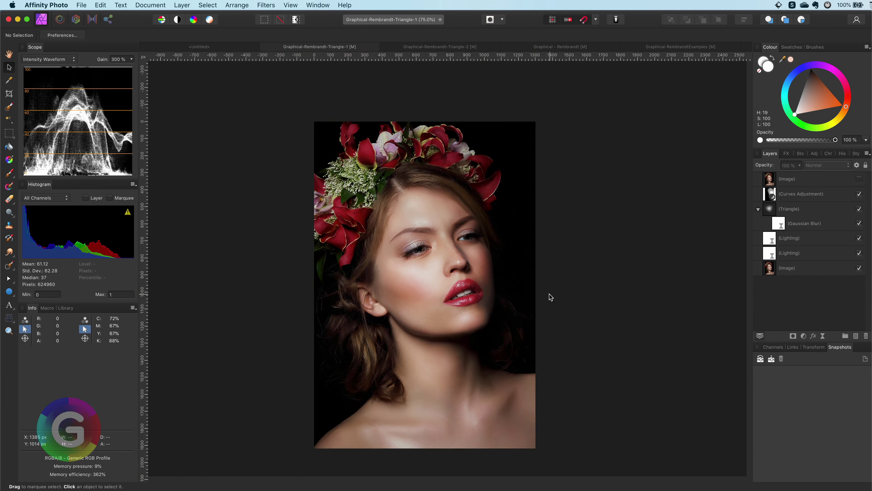
click(859, 179)
click(859, 179)
click(859, 179)
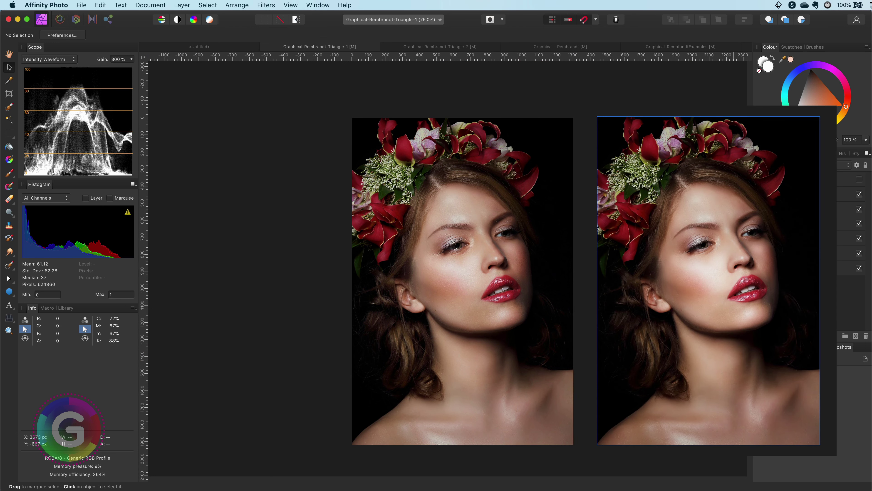